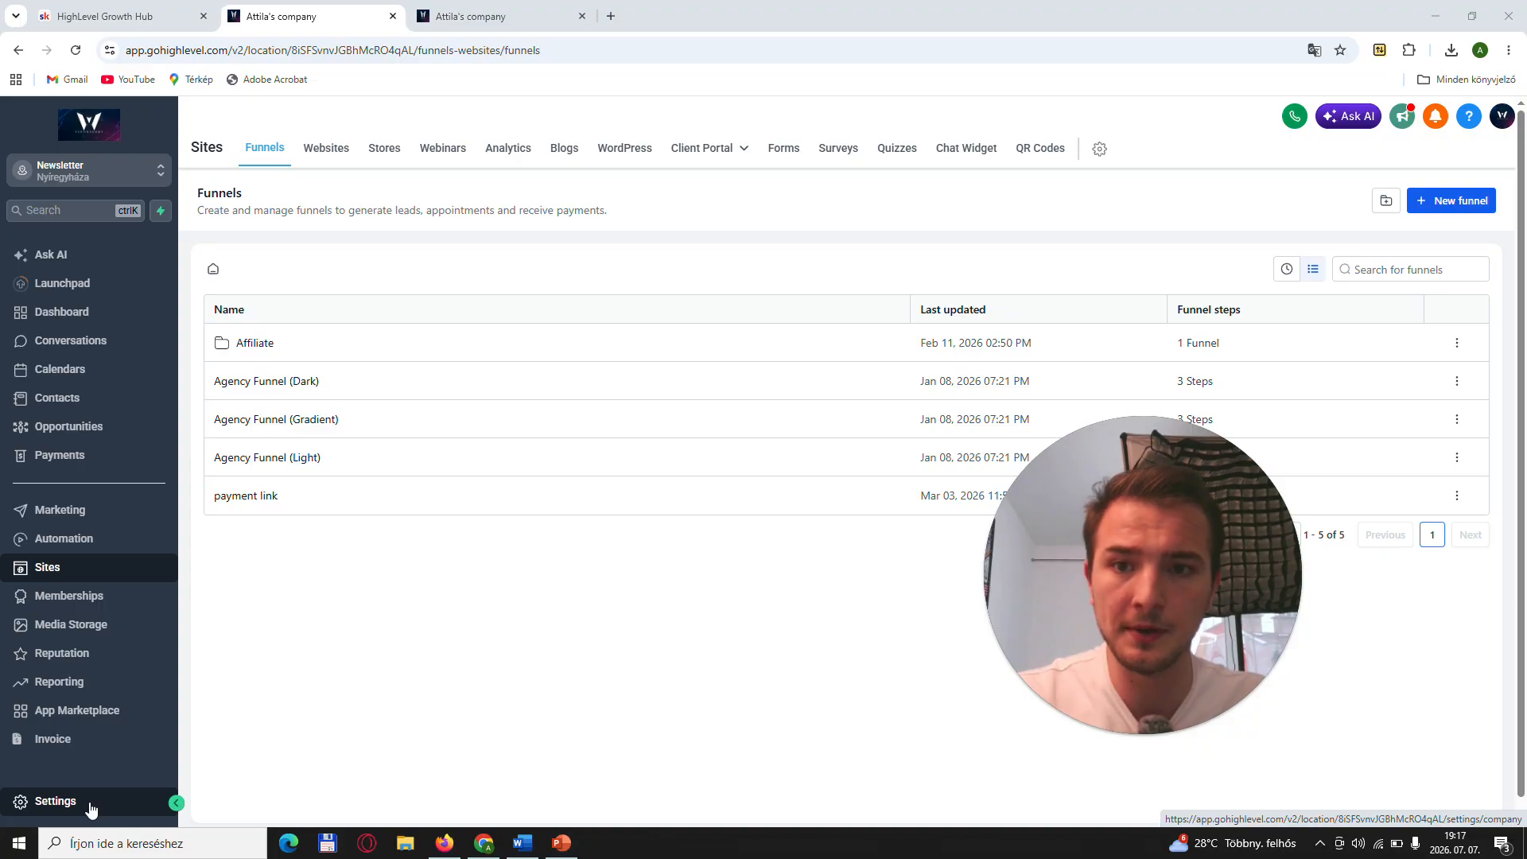
- Open the Domains & URL Redirects page in the sub-account settings
click(90, 805)
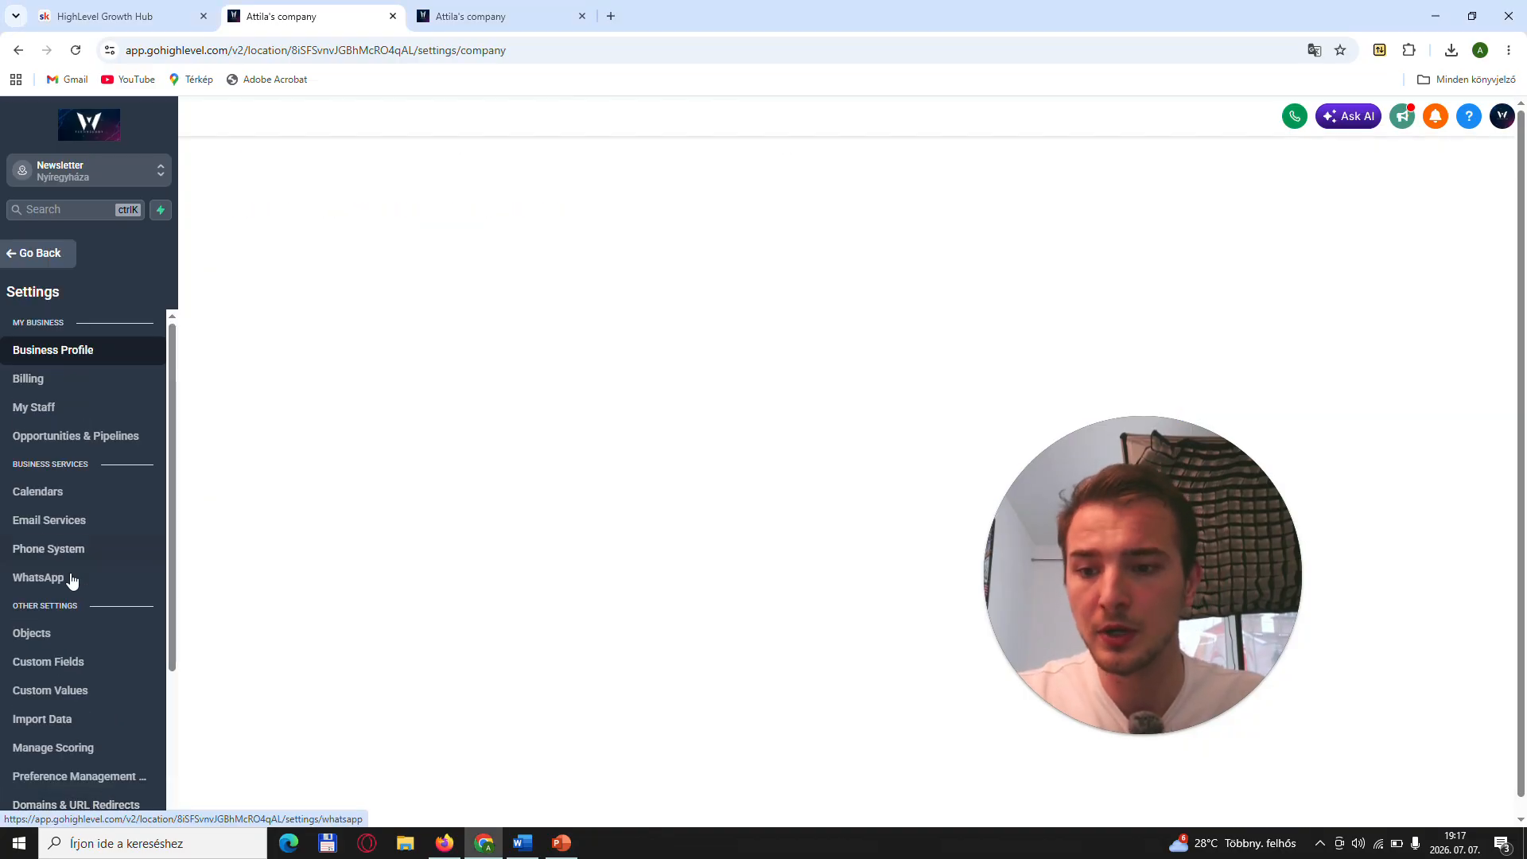
scroll(72, 581, down, 3)
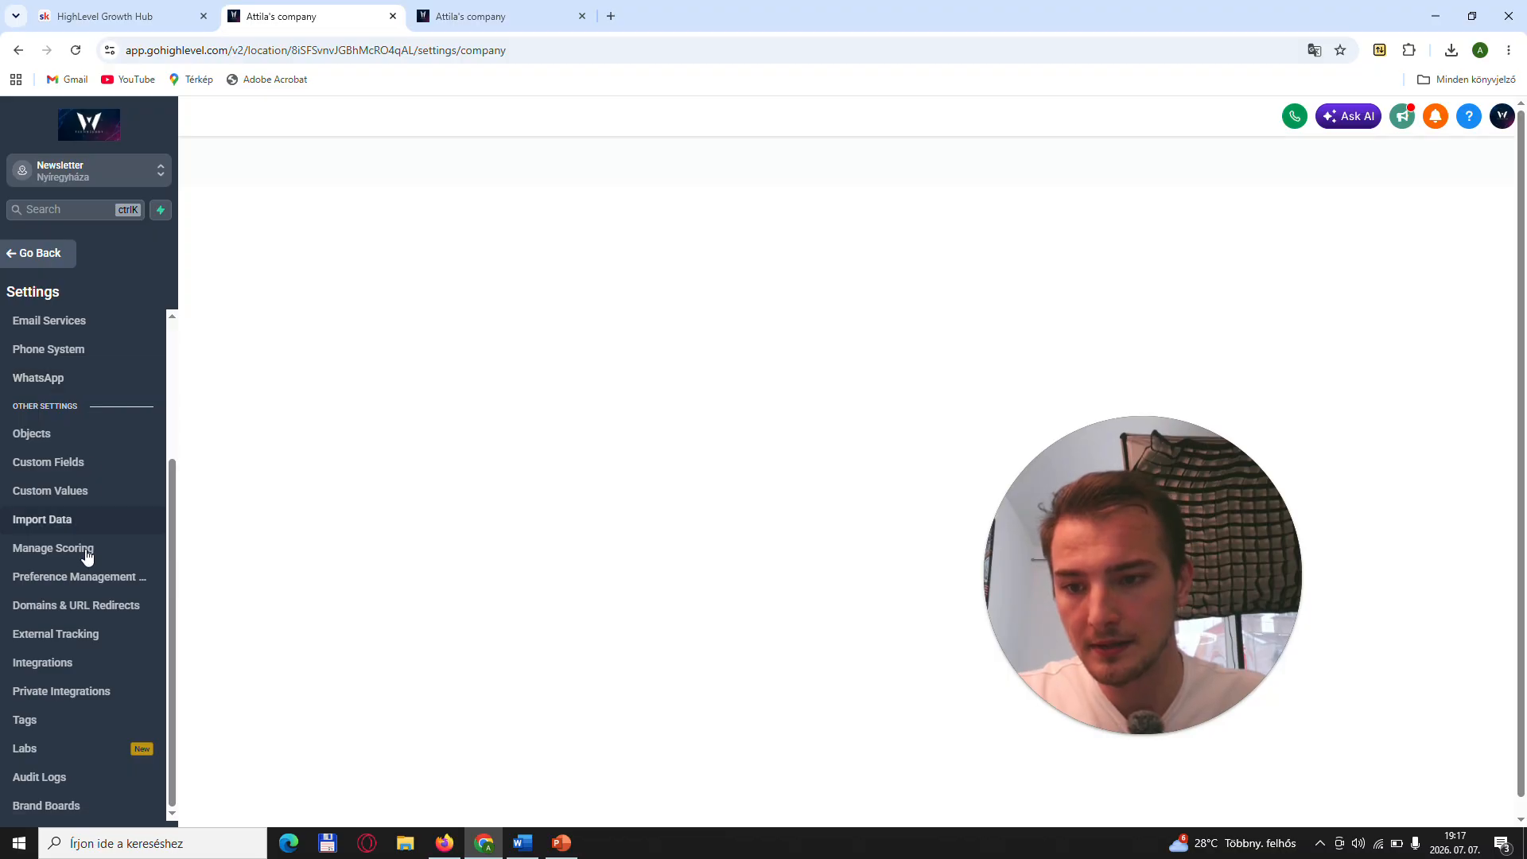
click(102, 607)
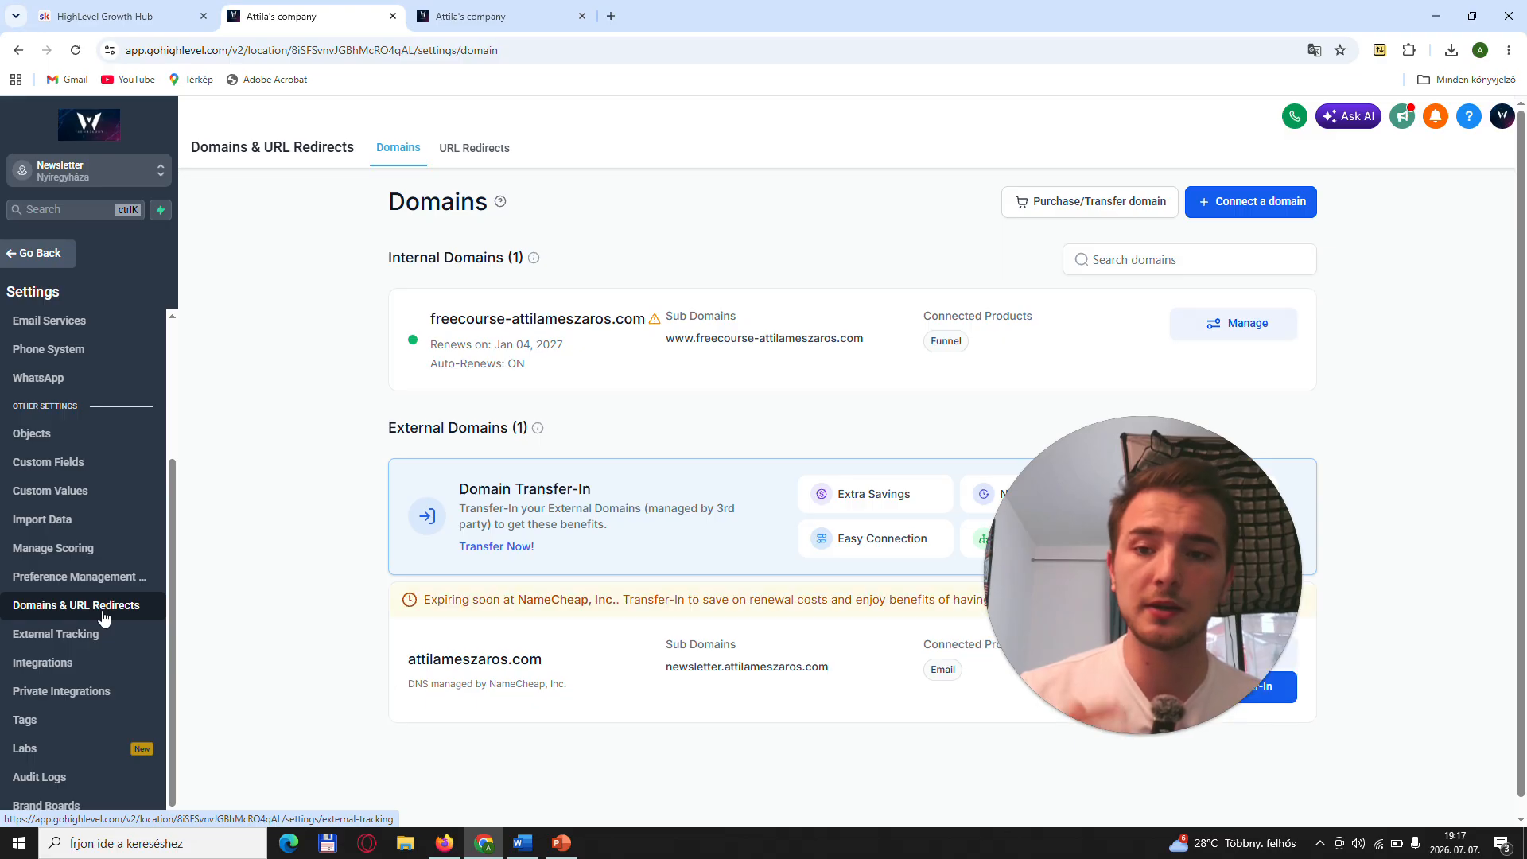
- Return to the Sites funnels list and reopen the domain settings from the Sites area
click(16, 252)
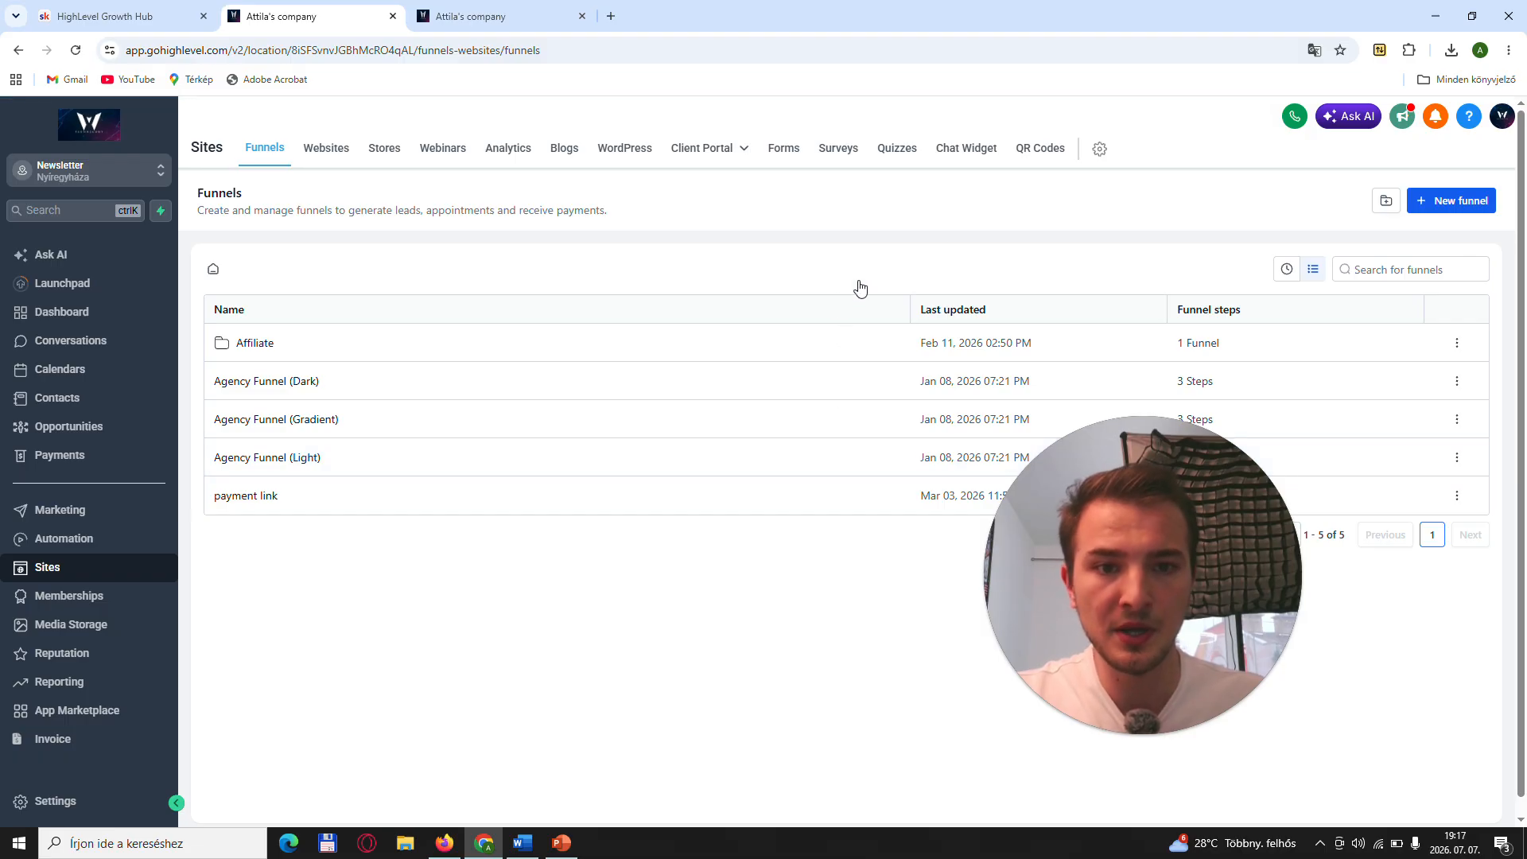
click(1100, 150)
drag(1123, 518, 1128, 368)
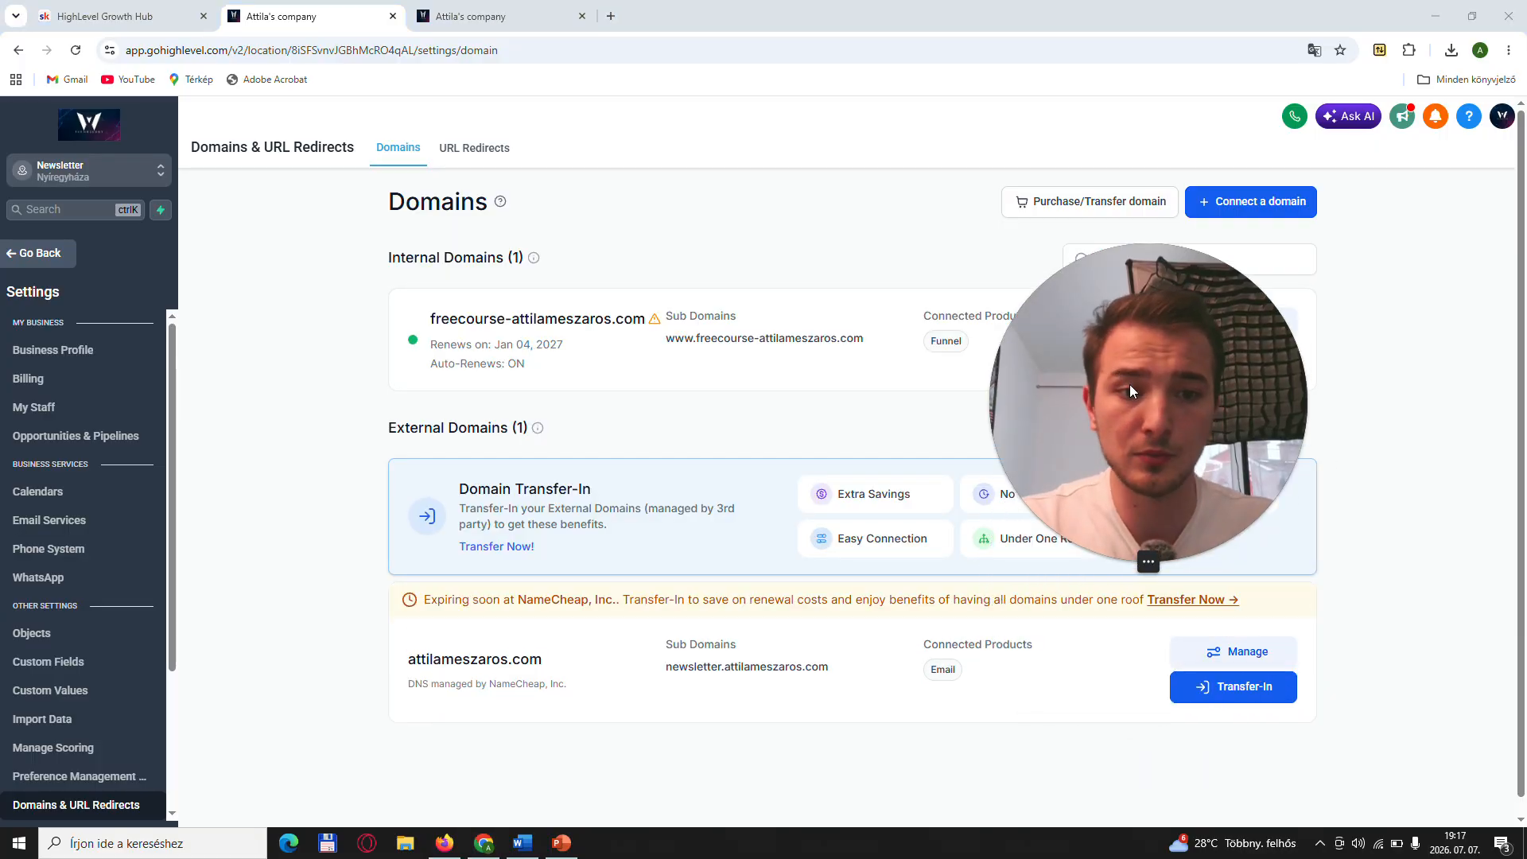
click(1129, 562)
drag(1074, 435, 289, 377)
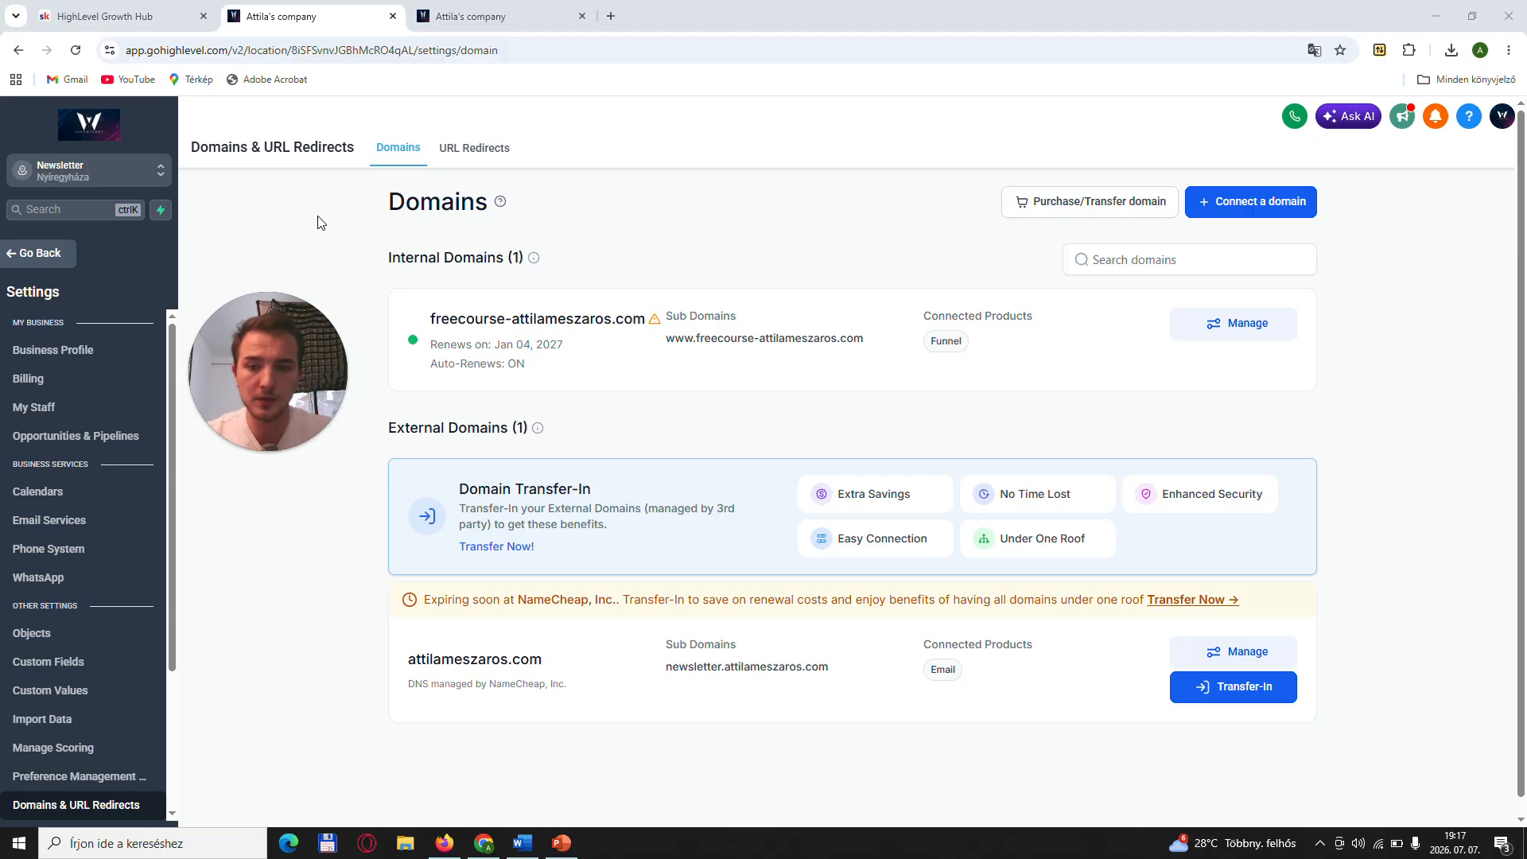
- Search the domains for purchase for the owner's personal-name .com, look over the suggested alternatives, and return to the Domains list
click(1067, 208)
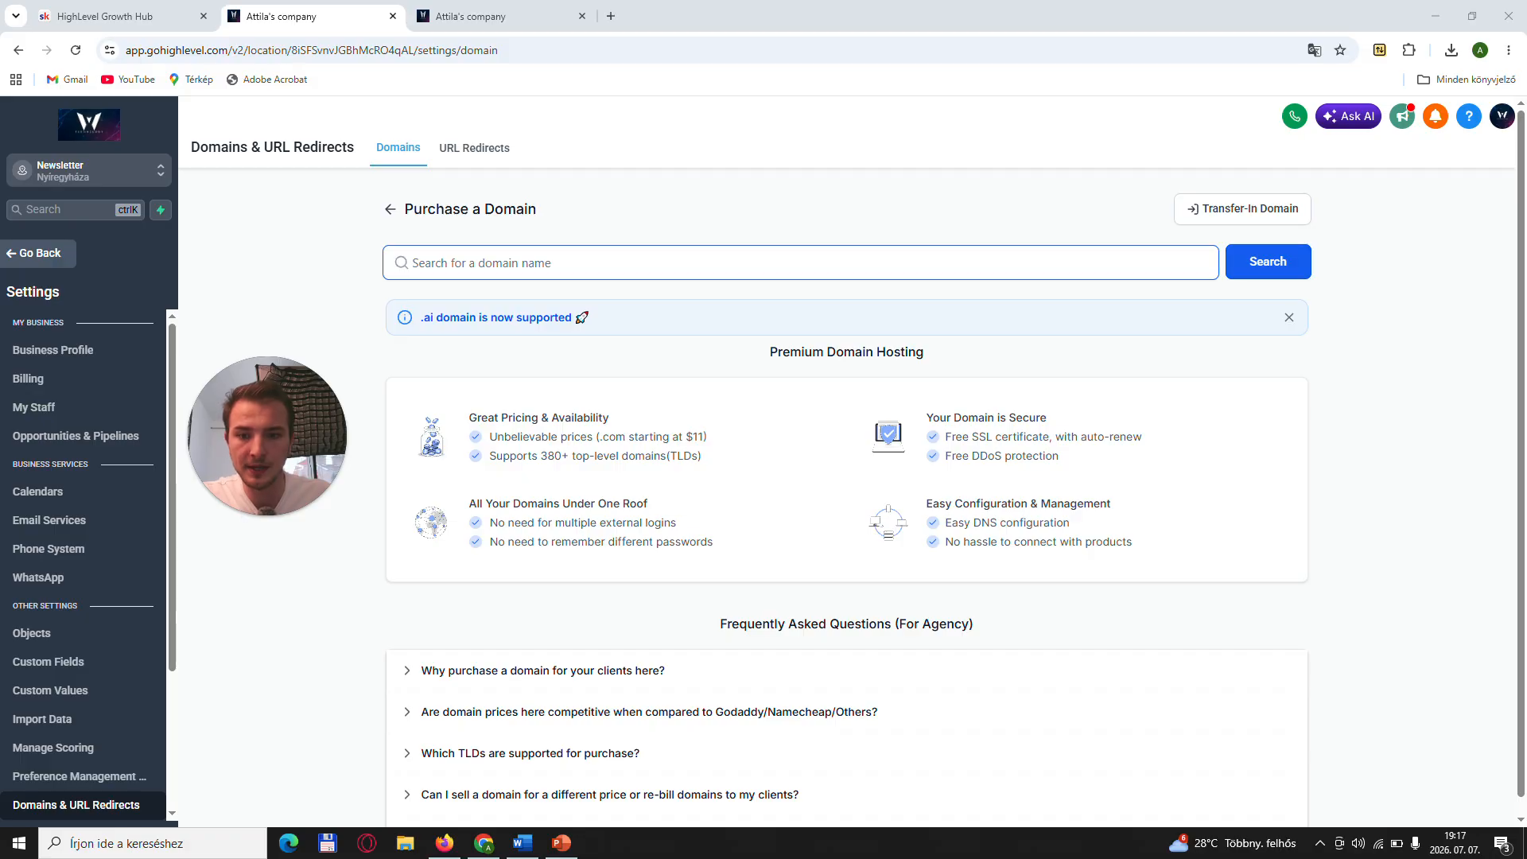
click(801, 263)
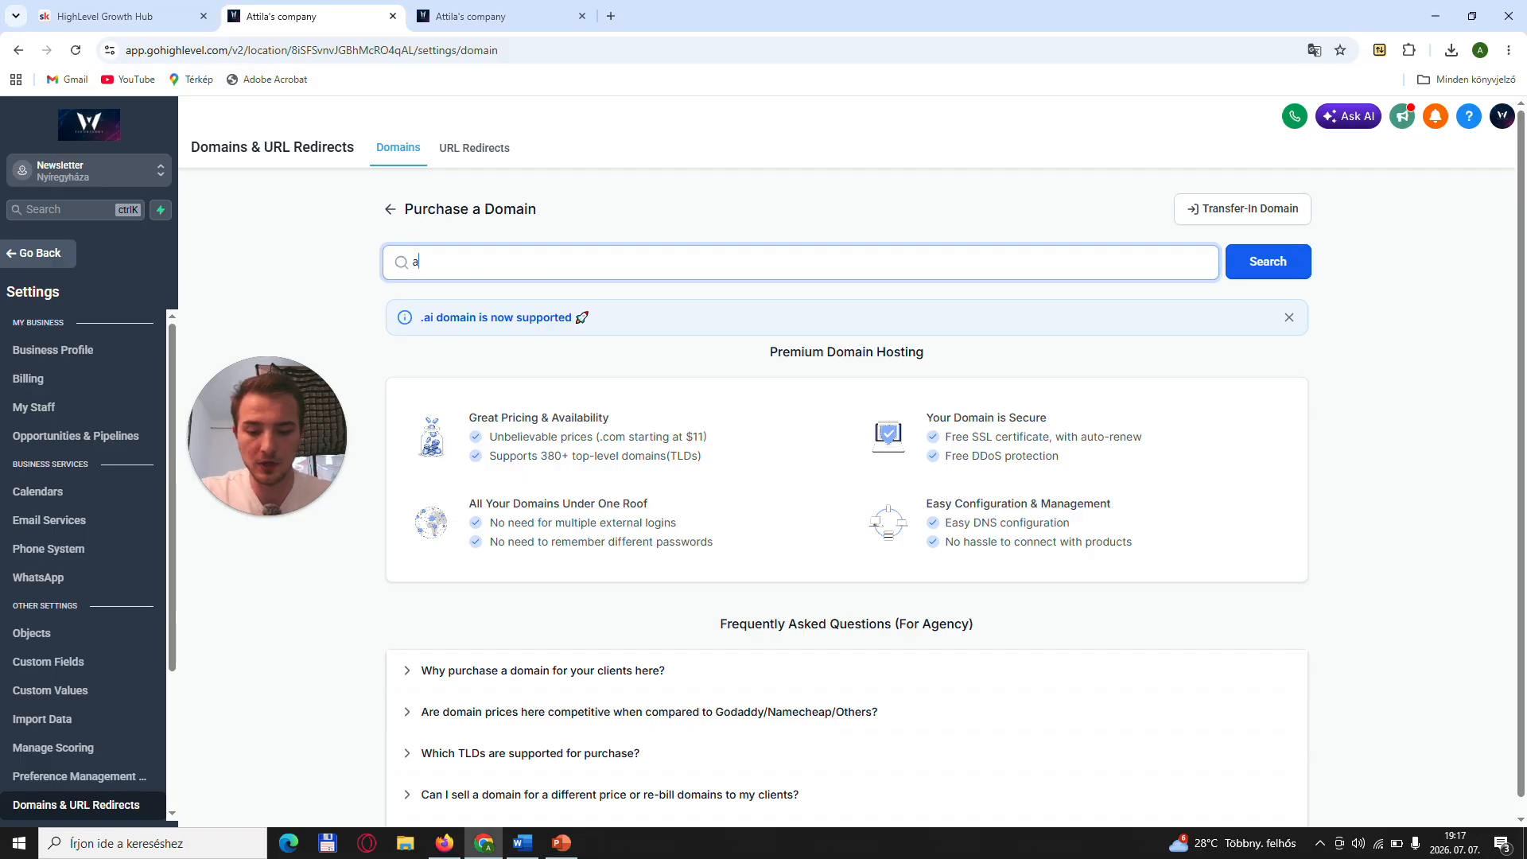
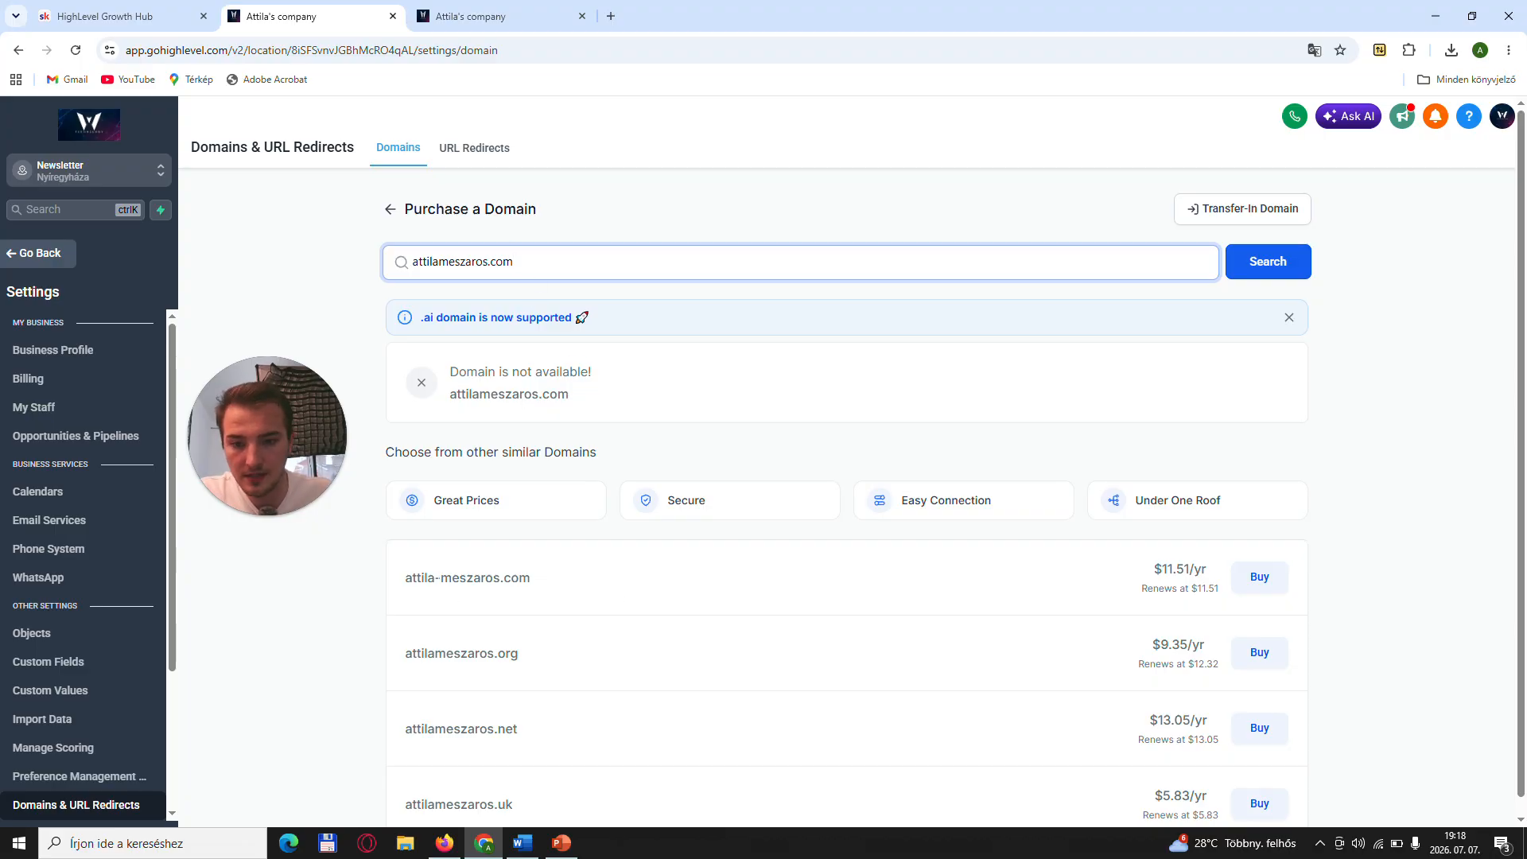
drag(405, 579, 520, 579)
click(580, 572)
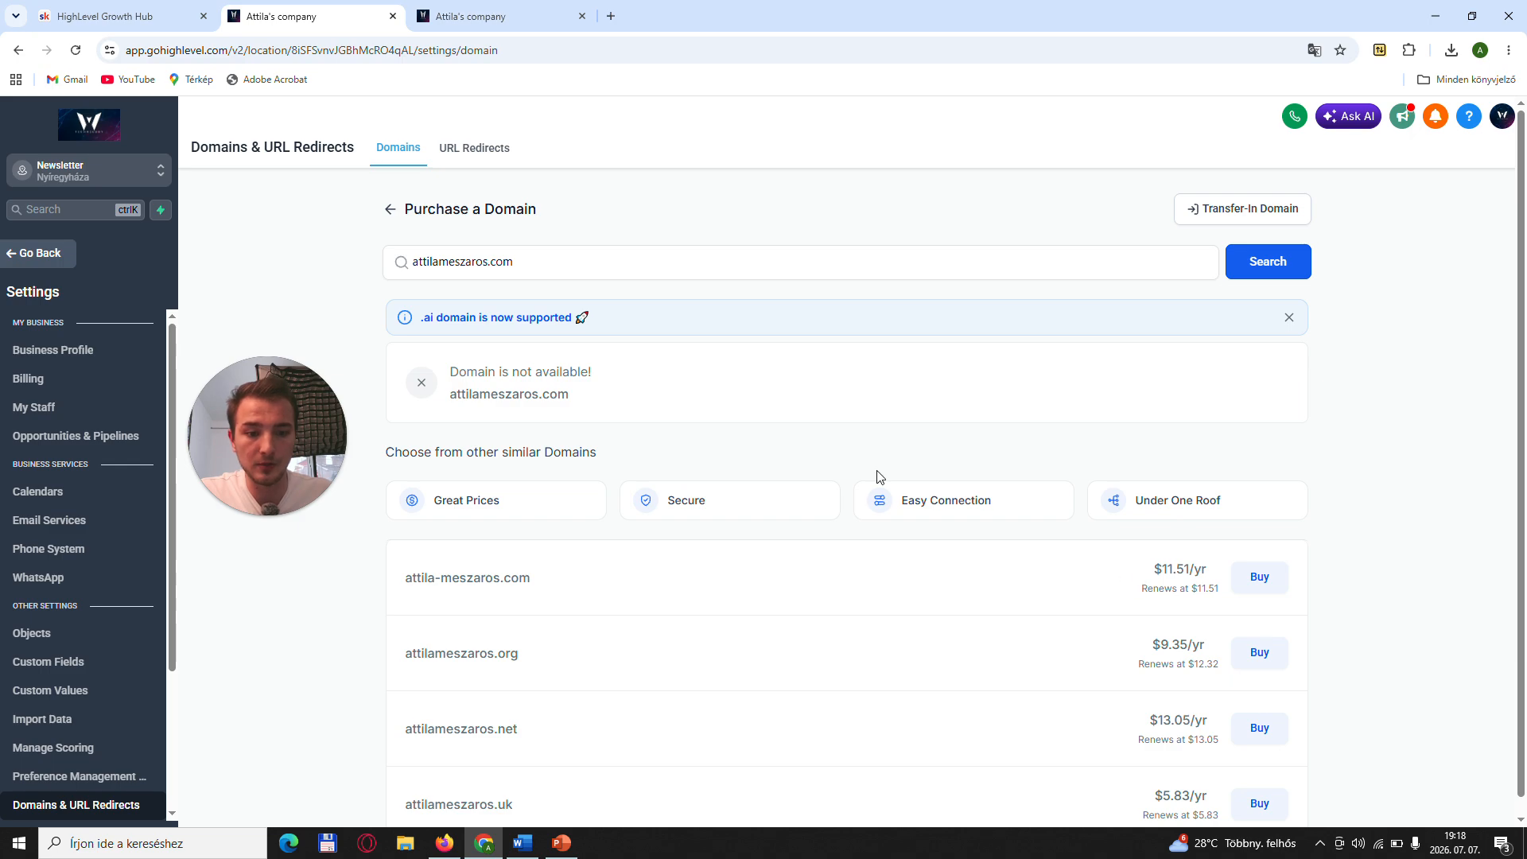
click(390, 210)
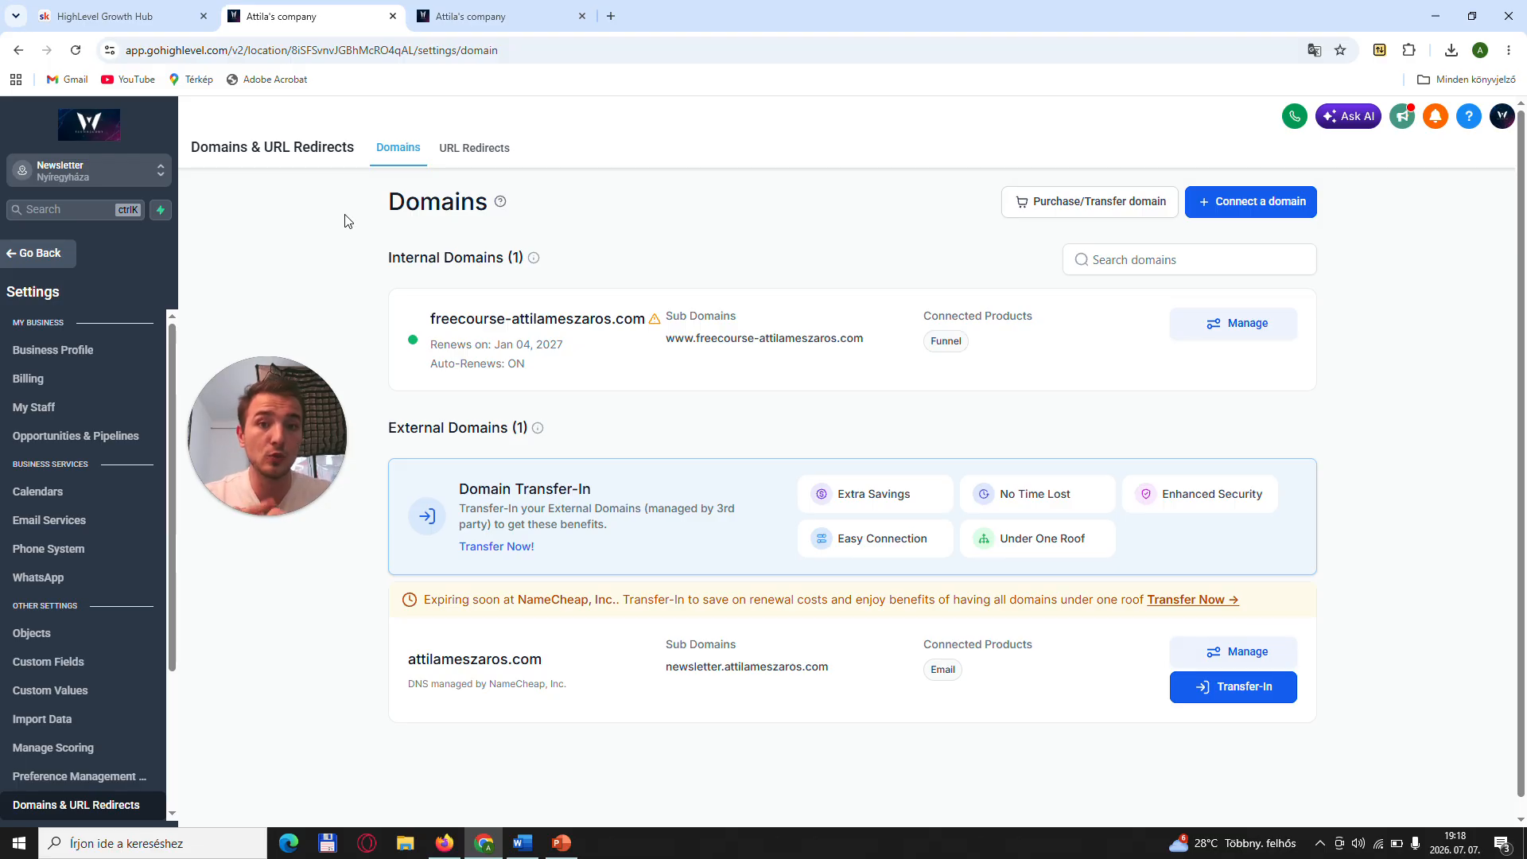
- Search Google for godaddy in a new browser tab and open GoDaddy's official site
click(610, 17)
text(godadd)
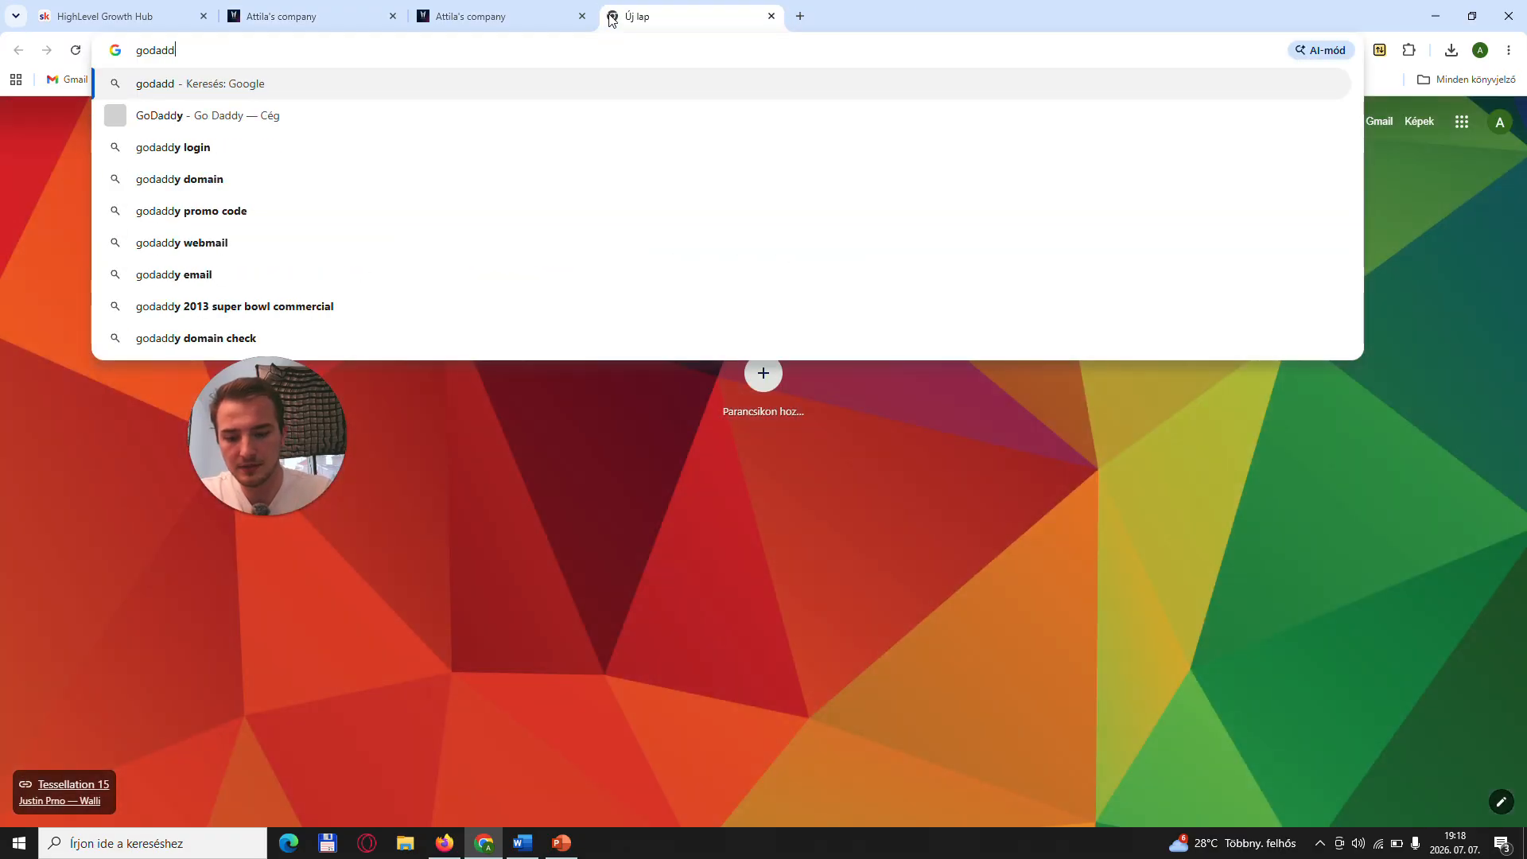
text(y)
key(Return)
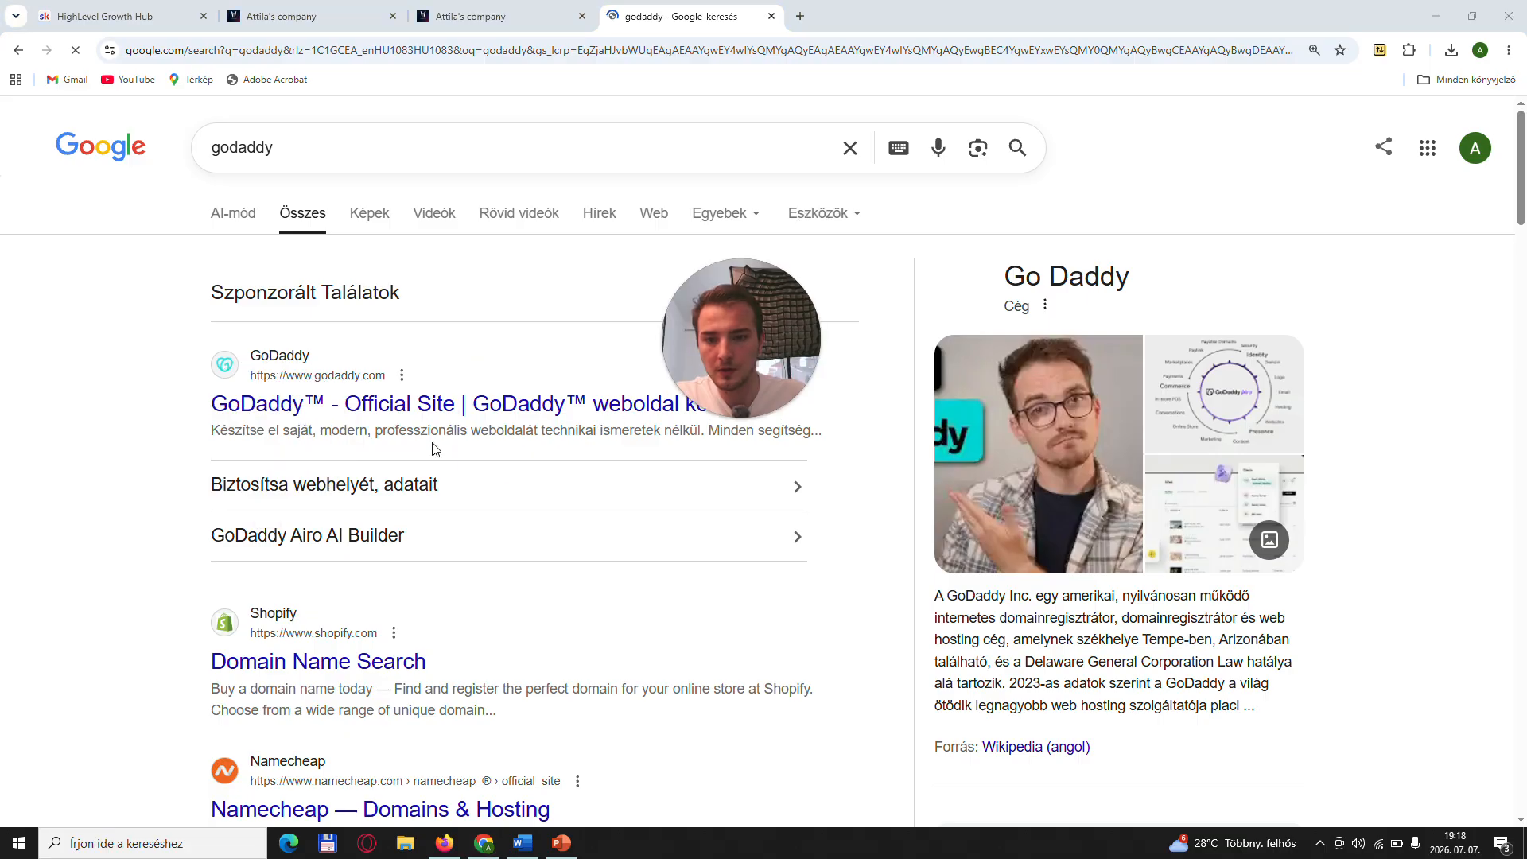
click(436, 404)
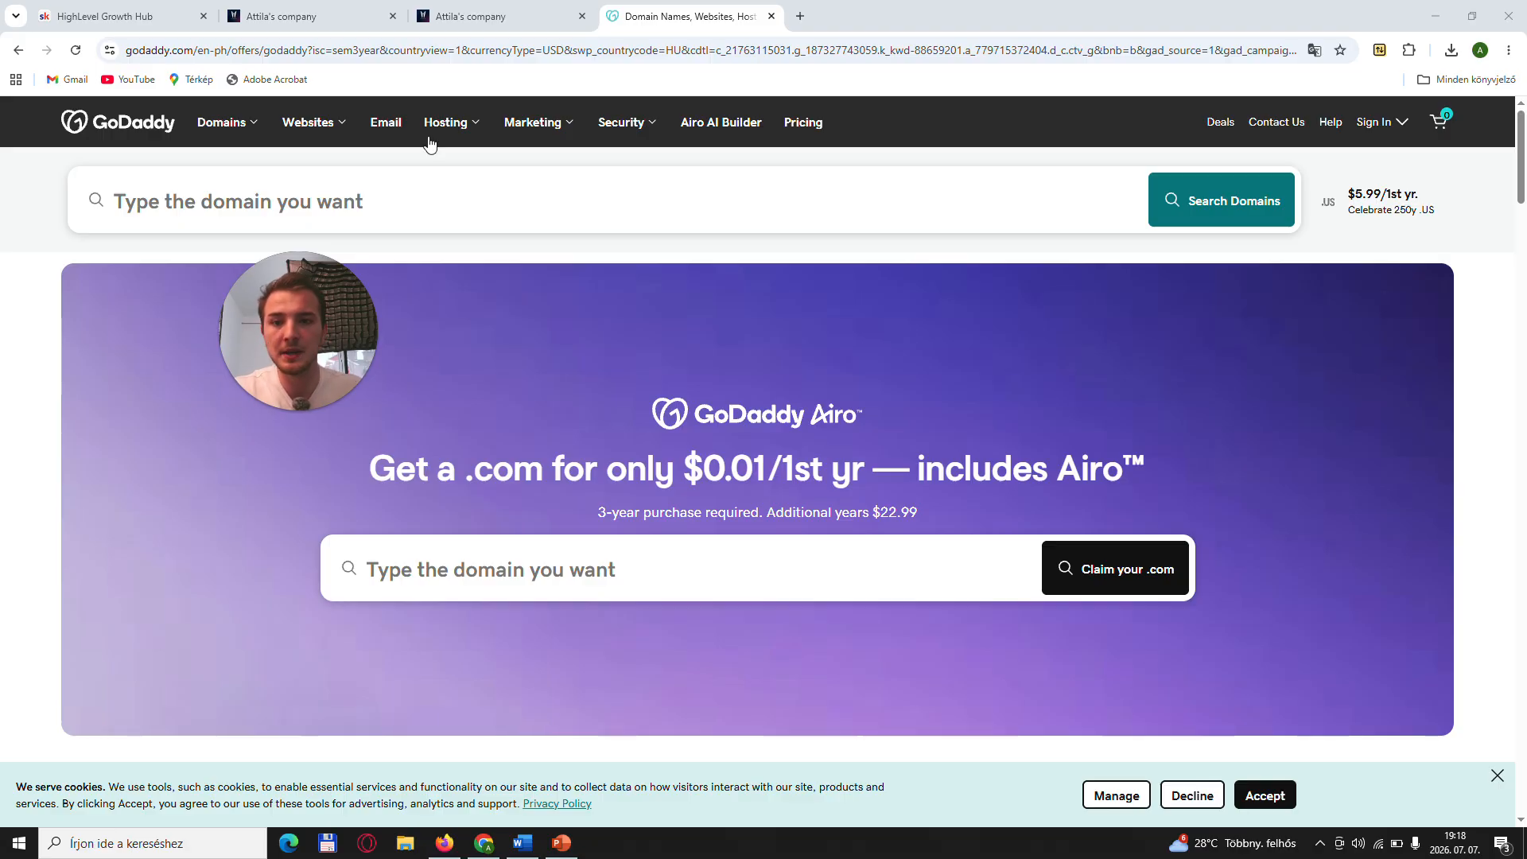
- Switch back to HighLevel and leave the domain purchase page for the Domains list
click(478, 16)
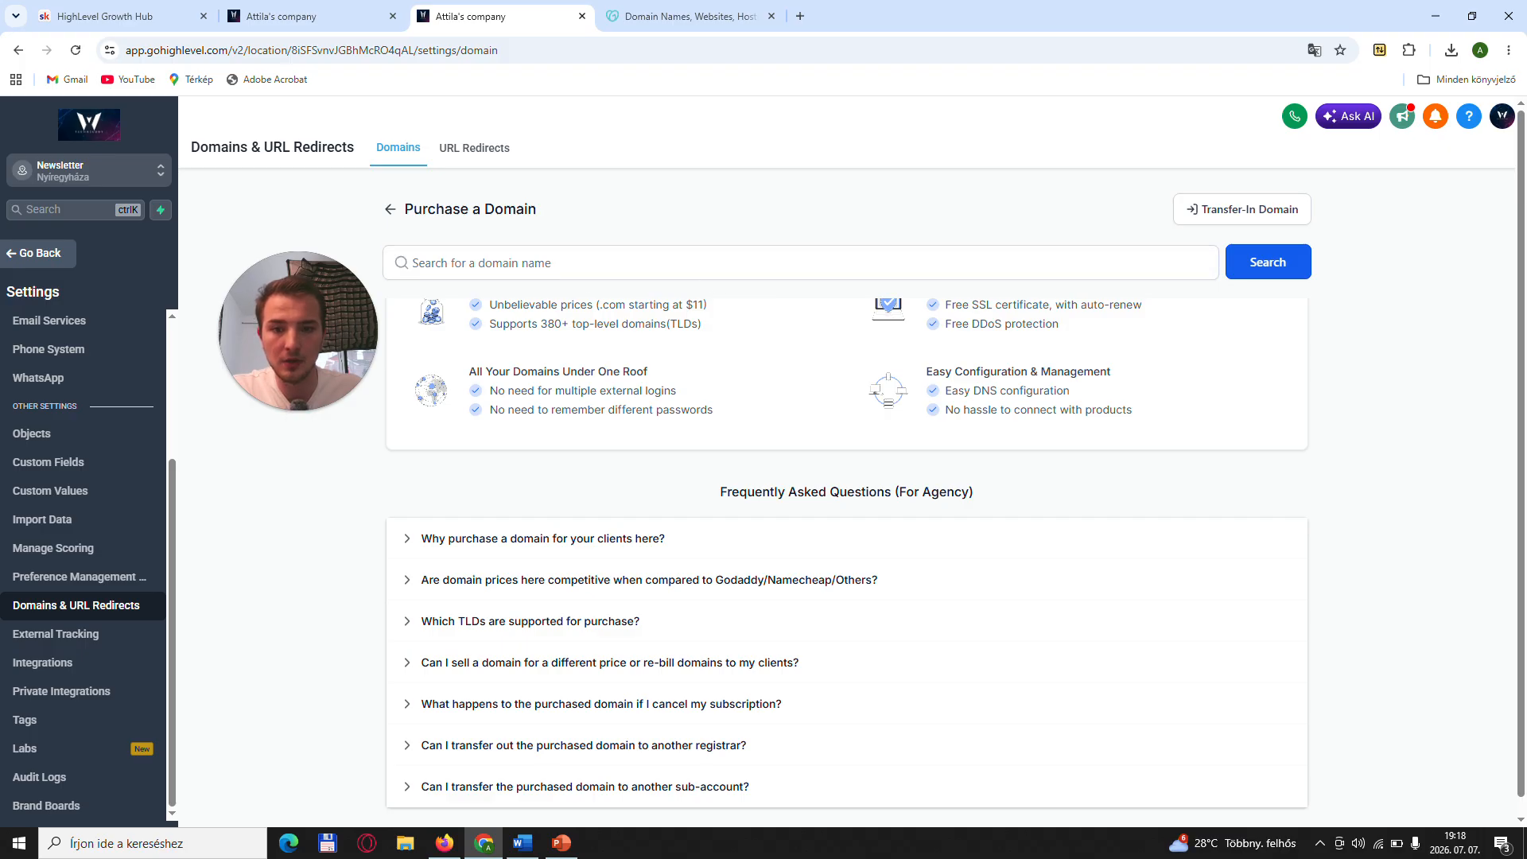
click(394, 211)
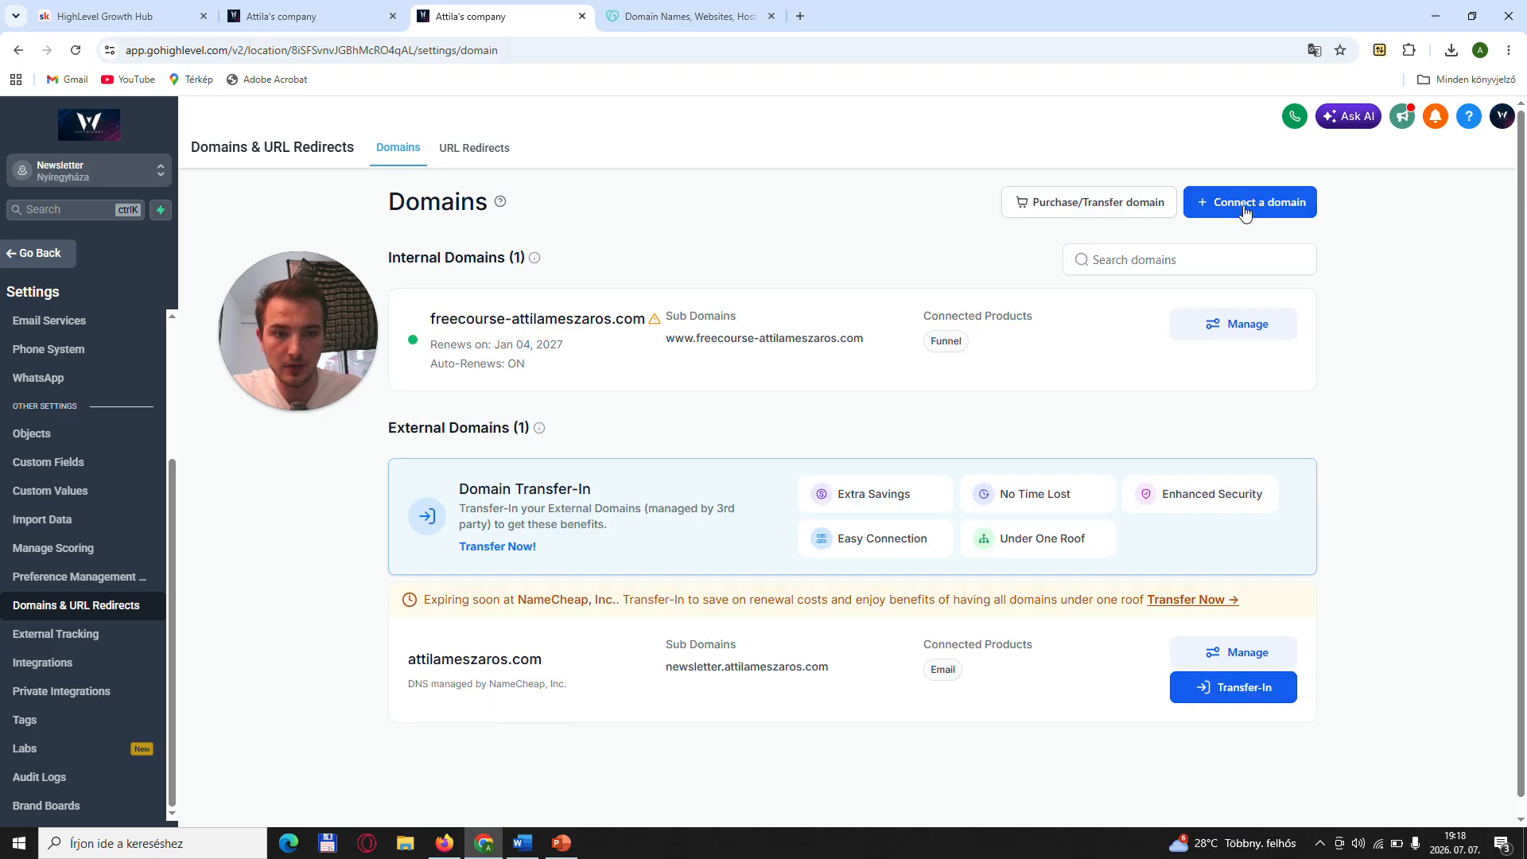
click(1244, 203)
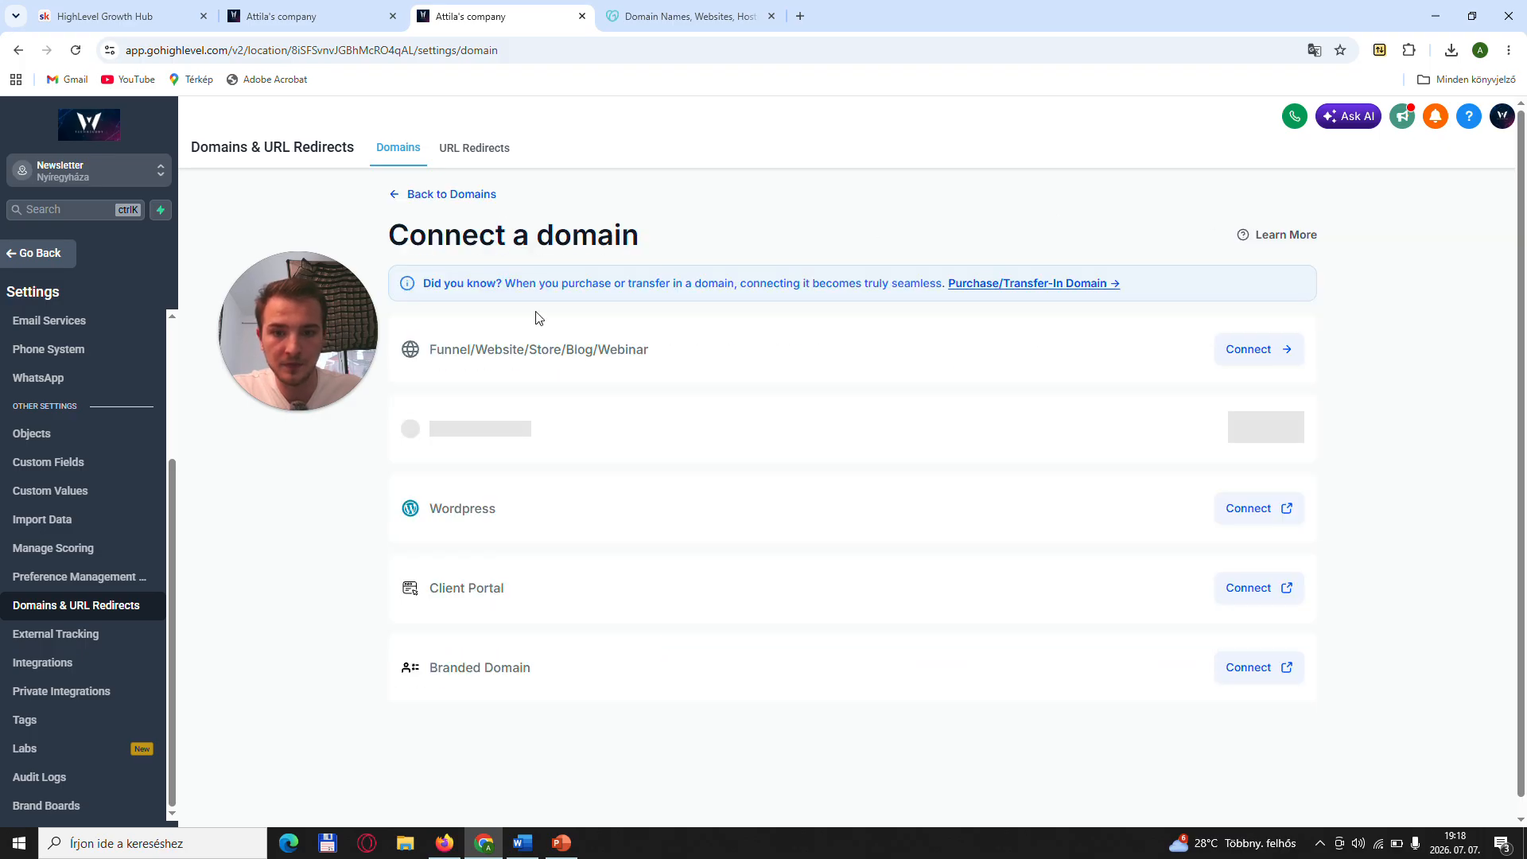
click(1245, 350)
click(818, 323)
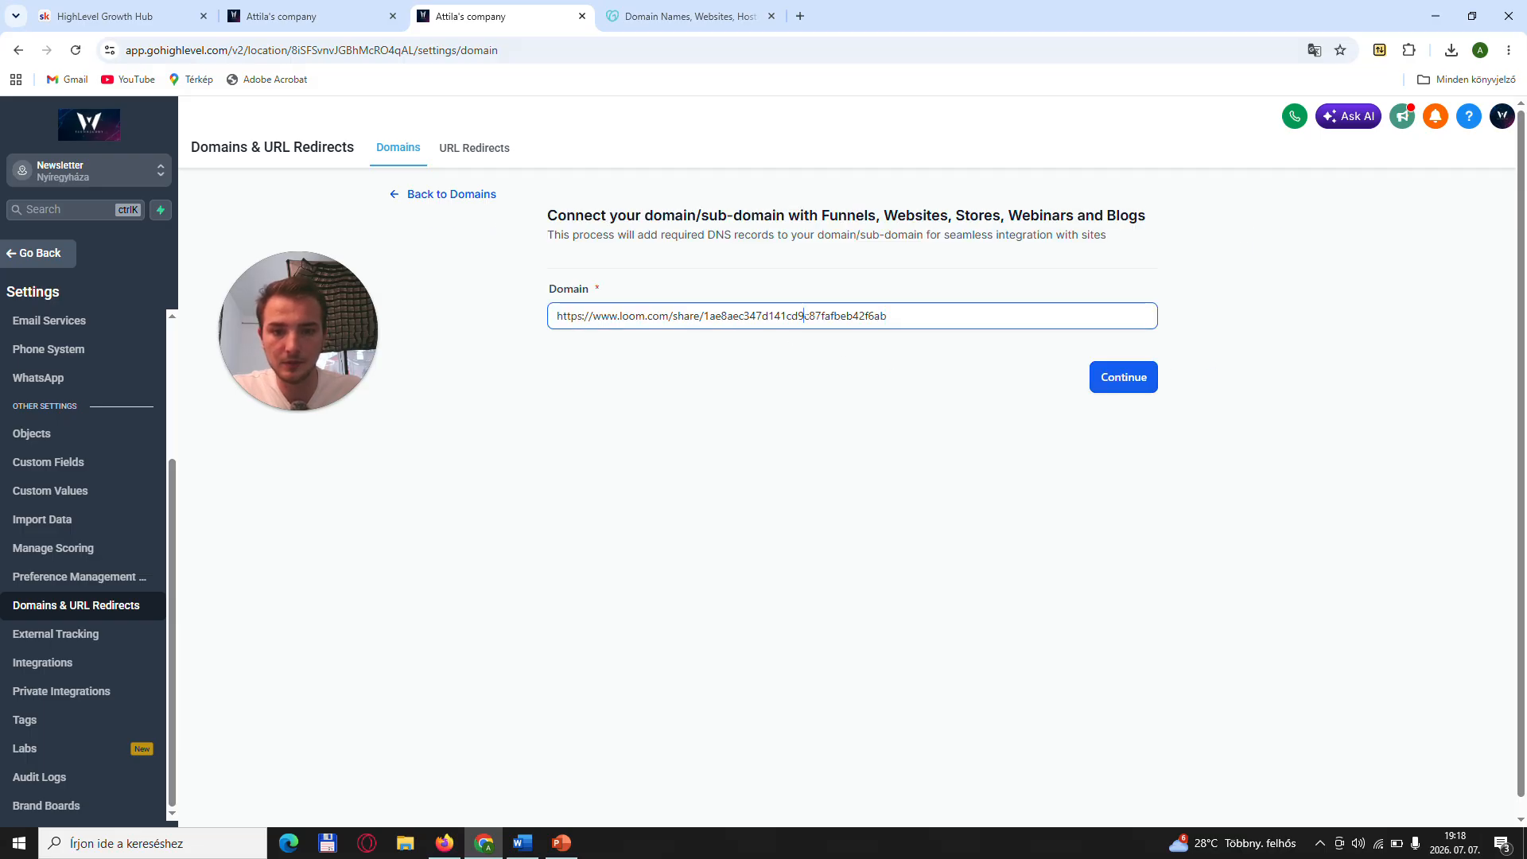
key(ctrl+a)
key(BackSpace)
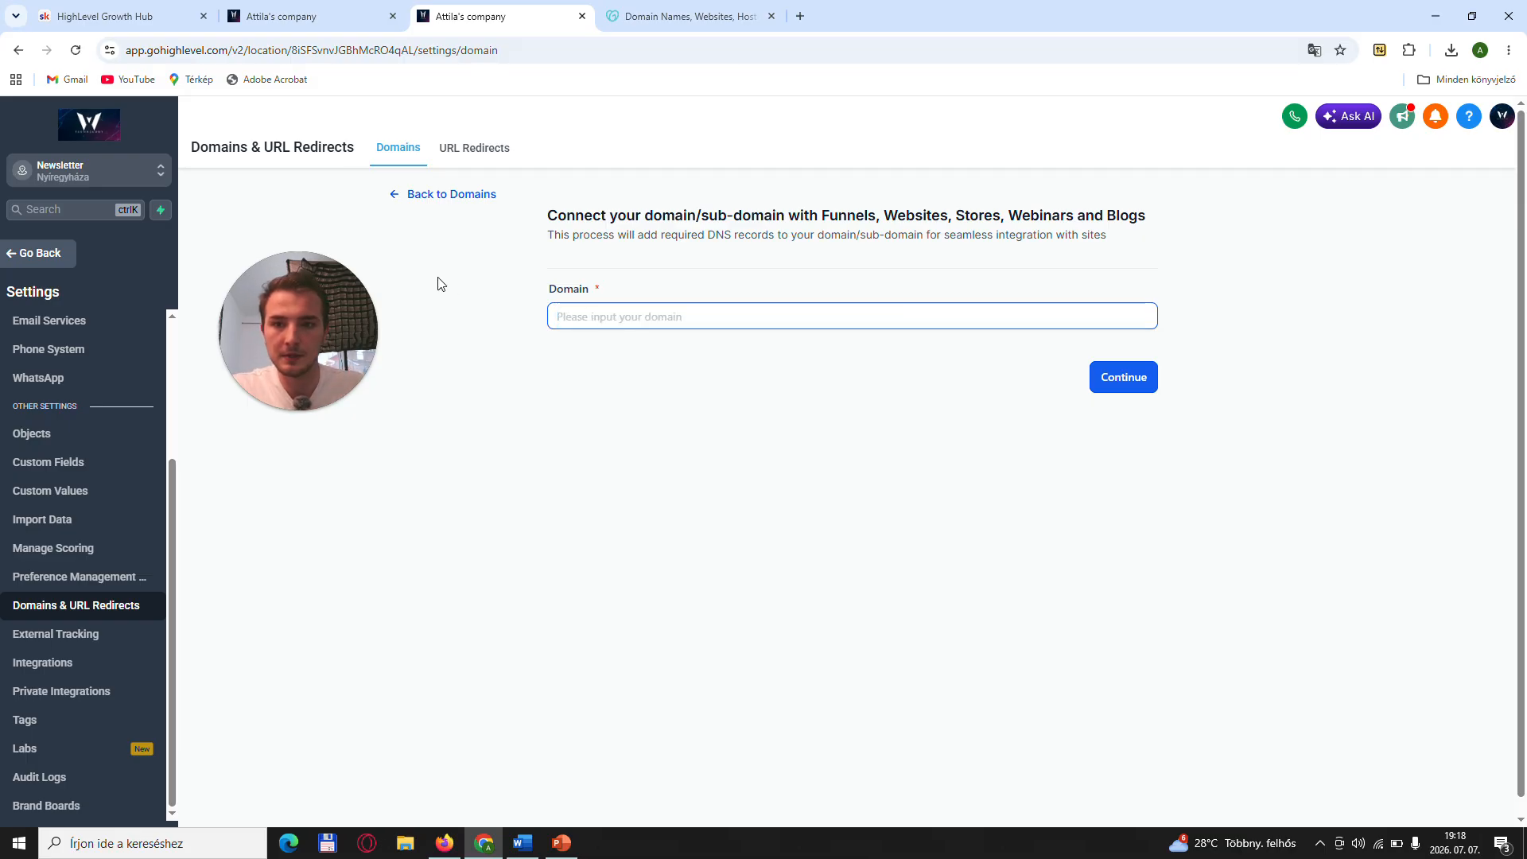
click(406, 199)
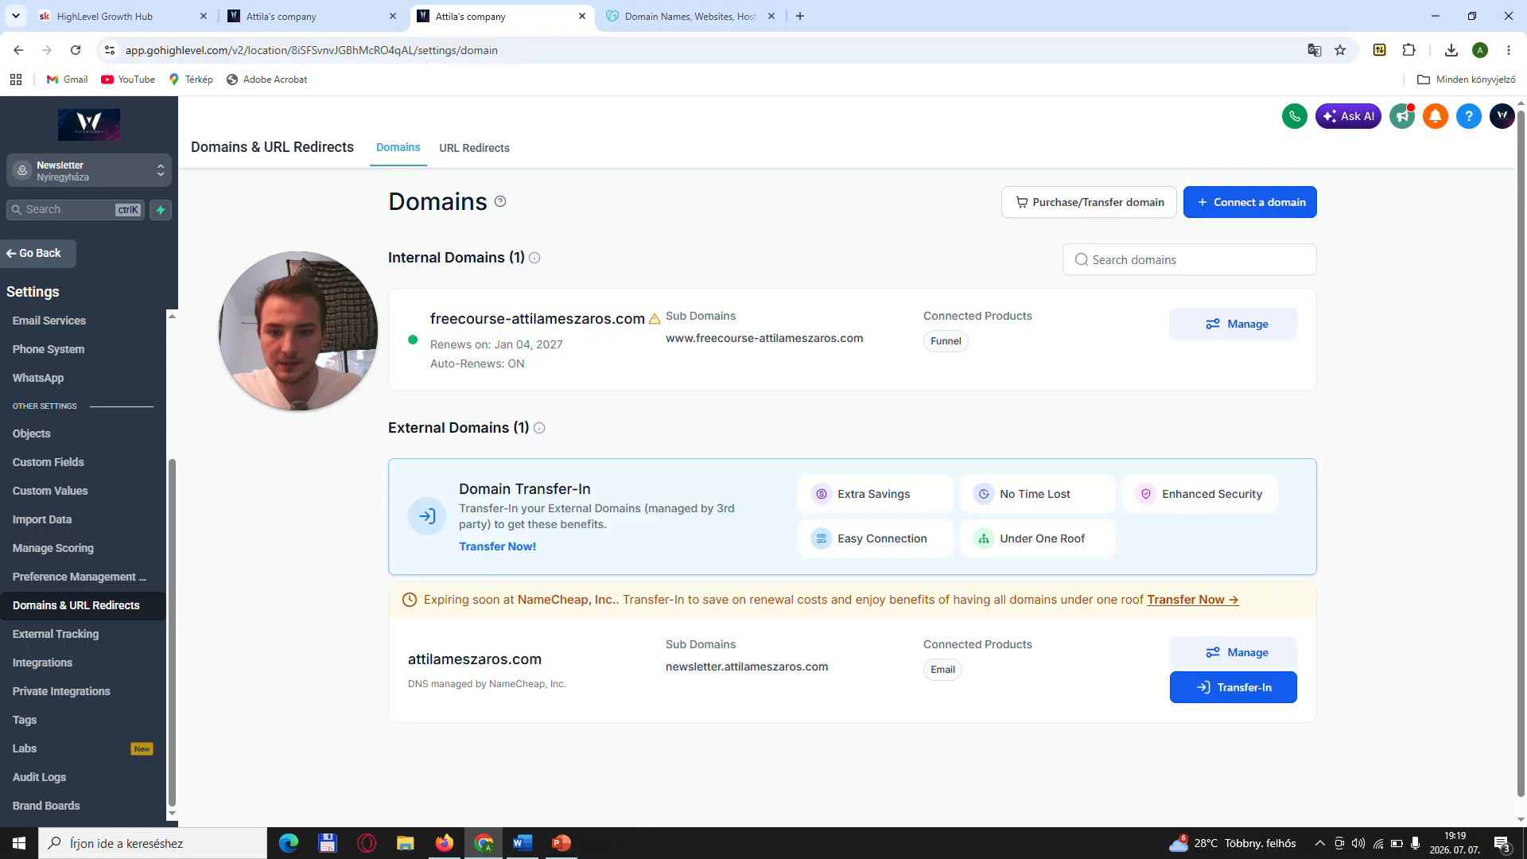
- Connect the internal freecourse domain for Funnel/Website/Store/Blog/Webinar use, keep the recommended www redirect, and add the required records
triple_click(577, 317)
key(ctrl+c)
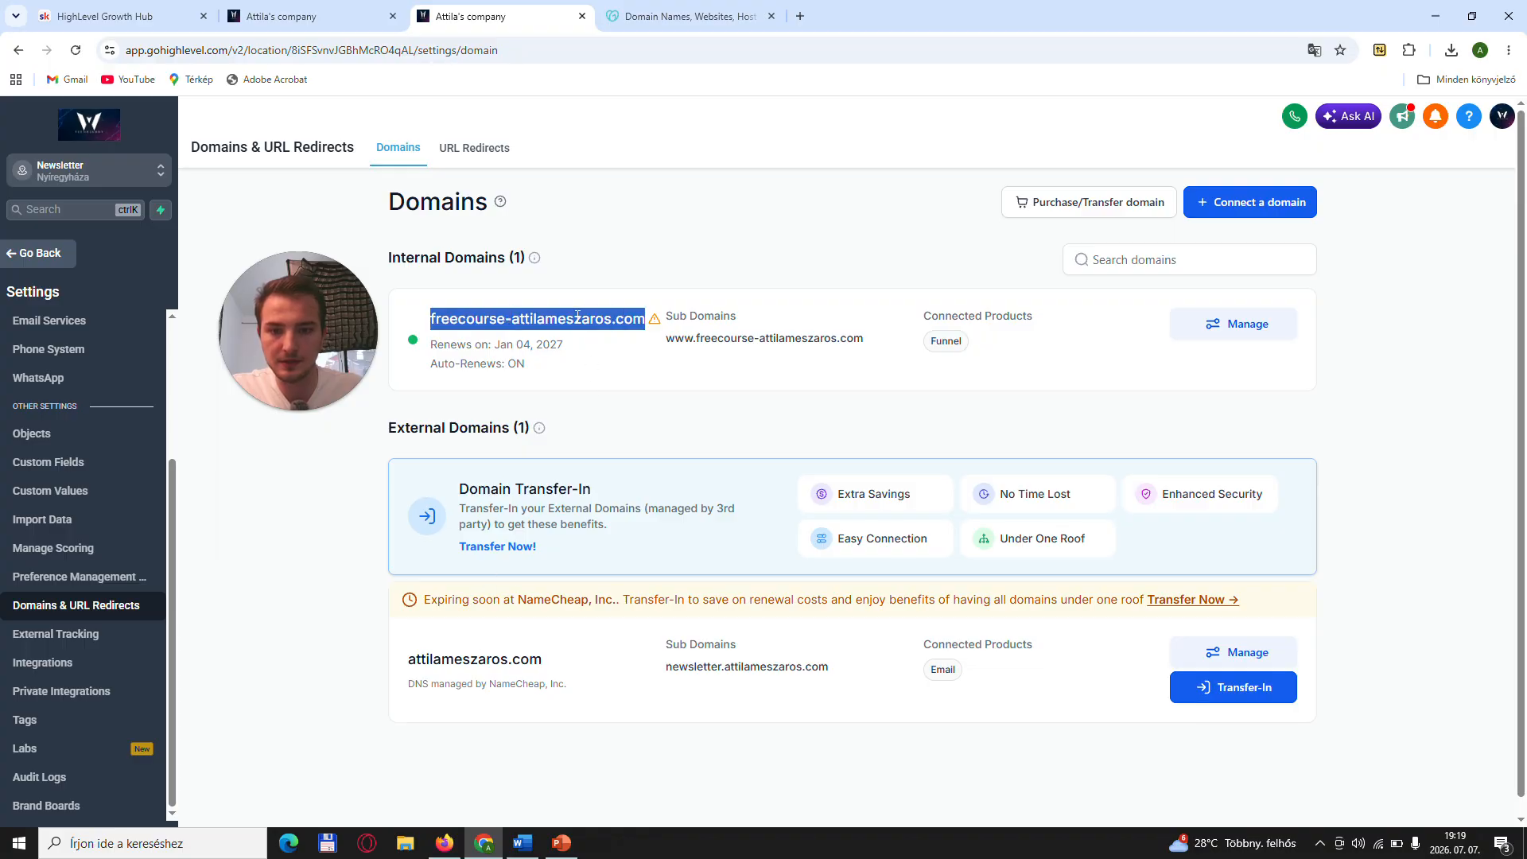
click(1242, 204)
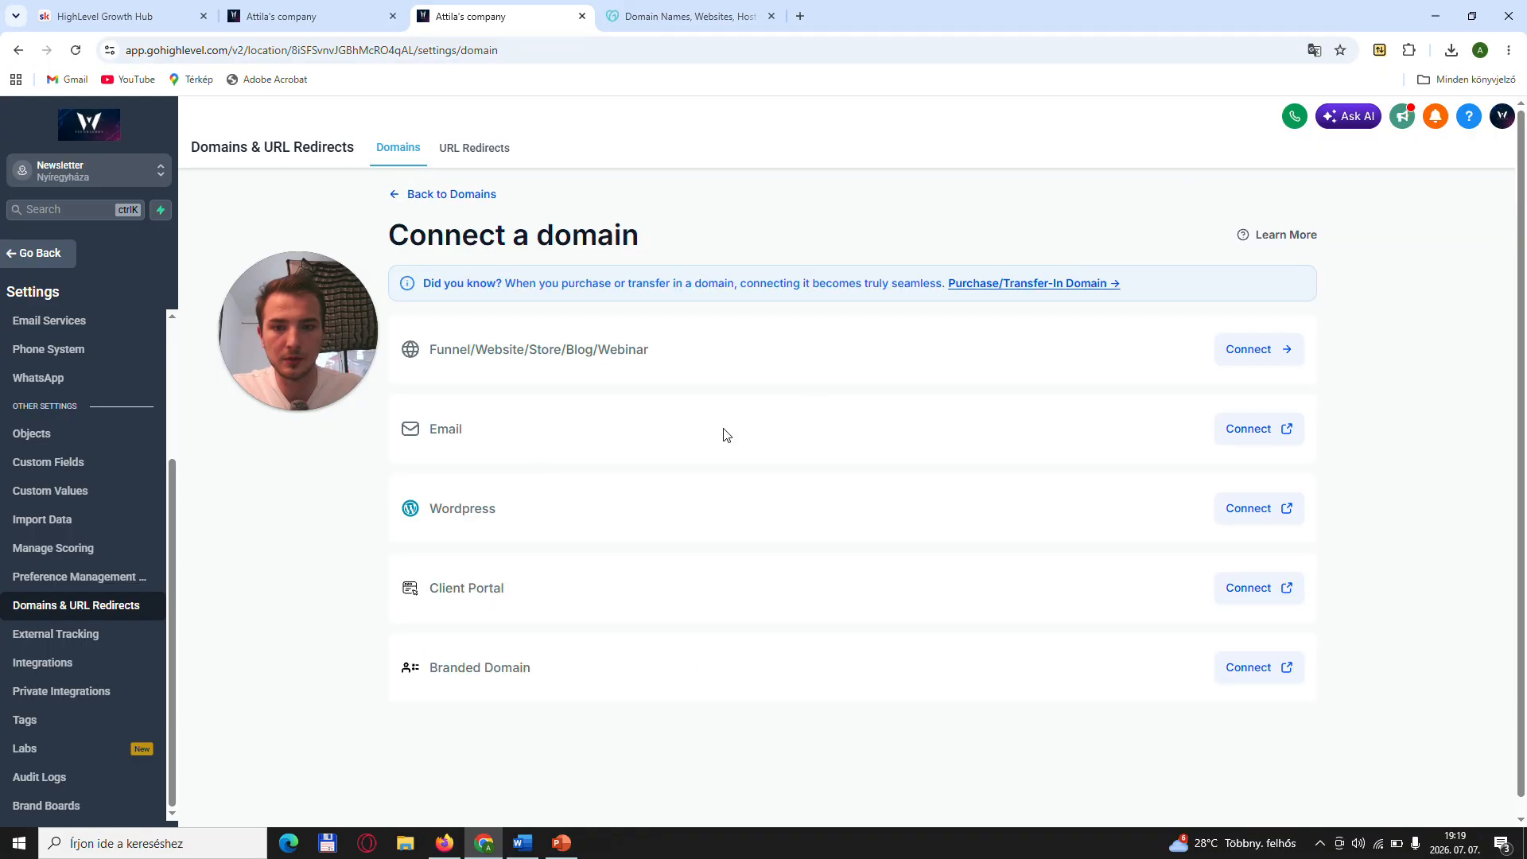
click(1262, 352)
click(819, 323)
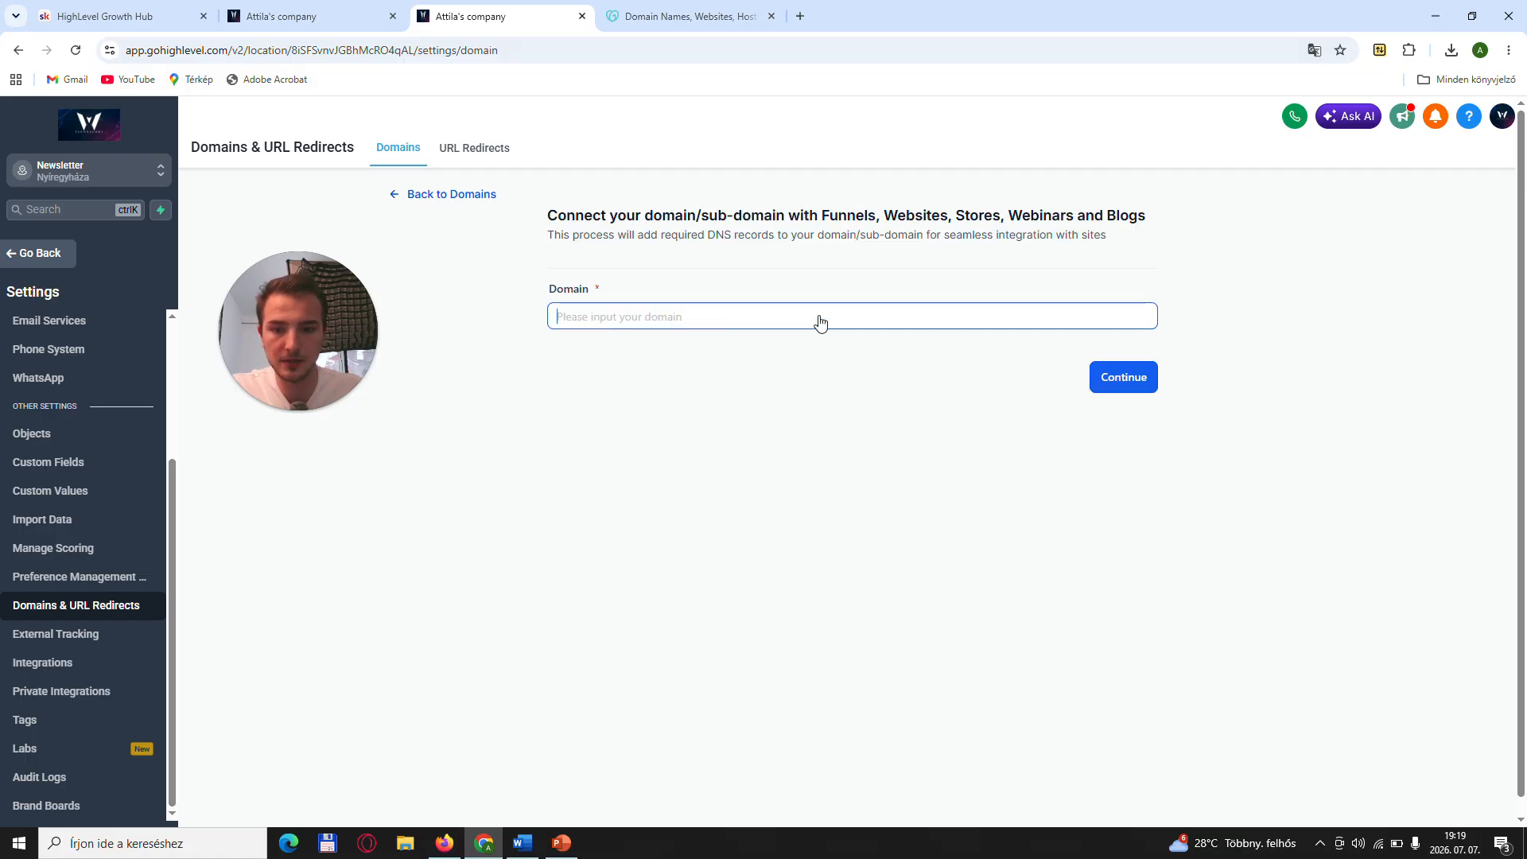
key(ctrl+v)
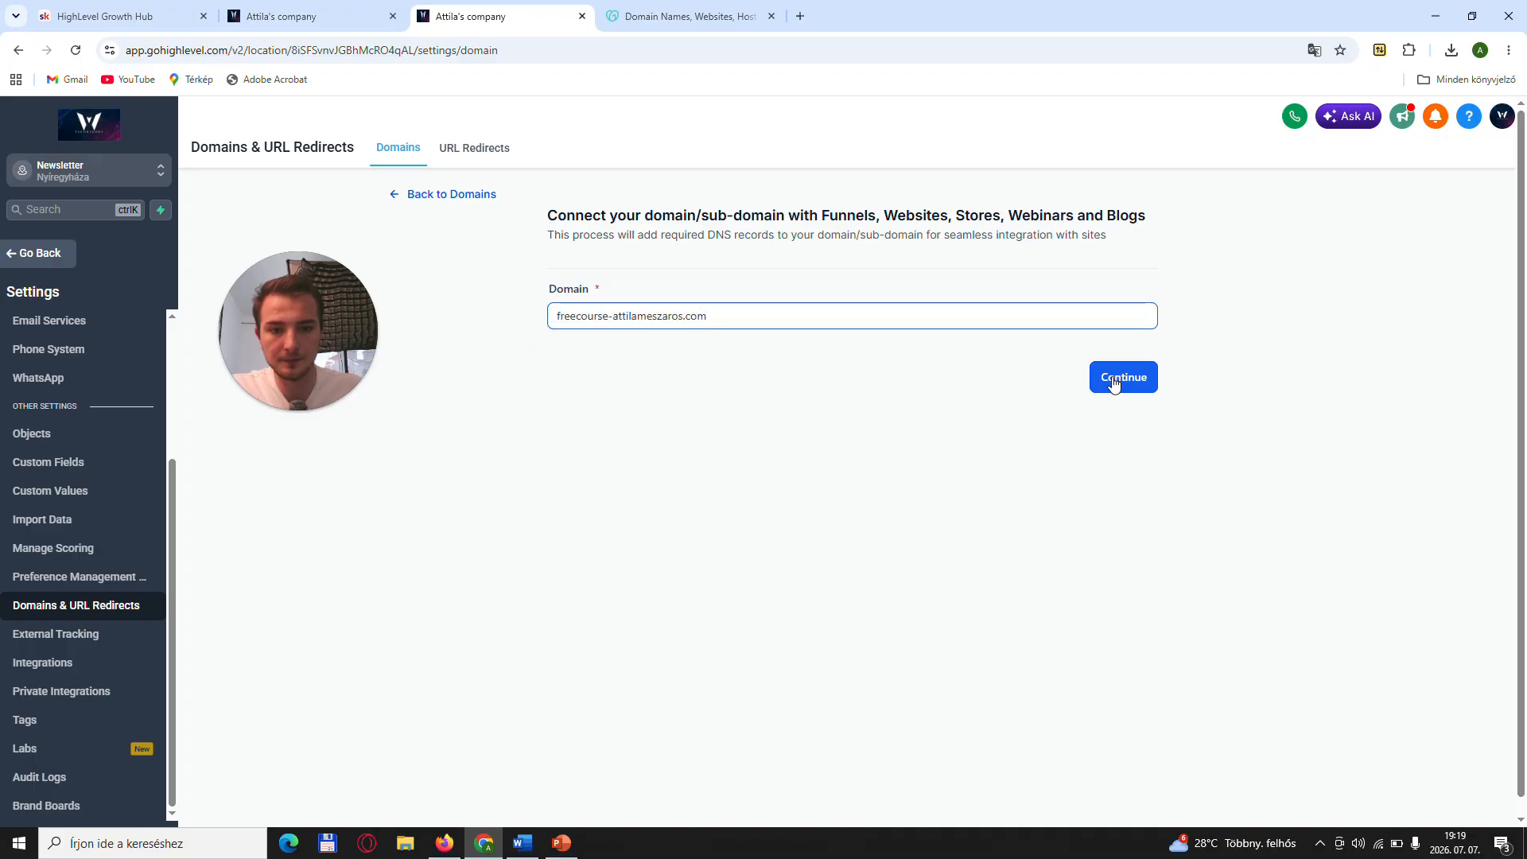
click(1114, 380)
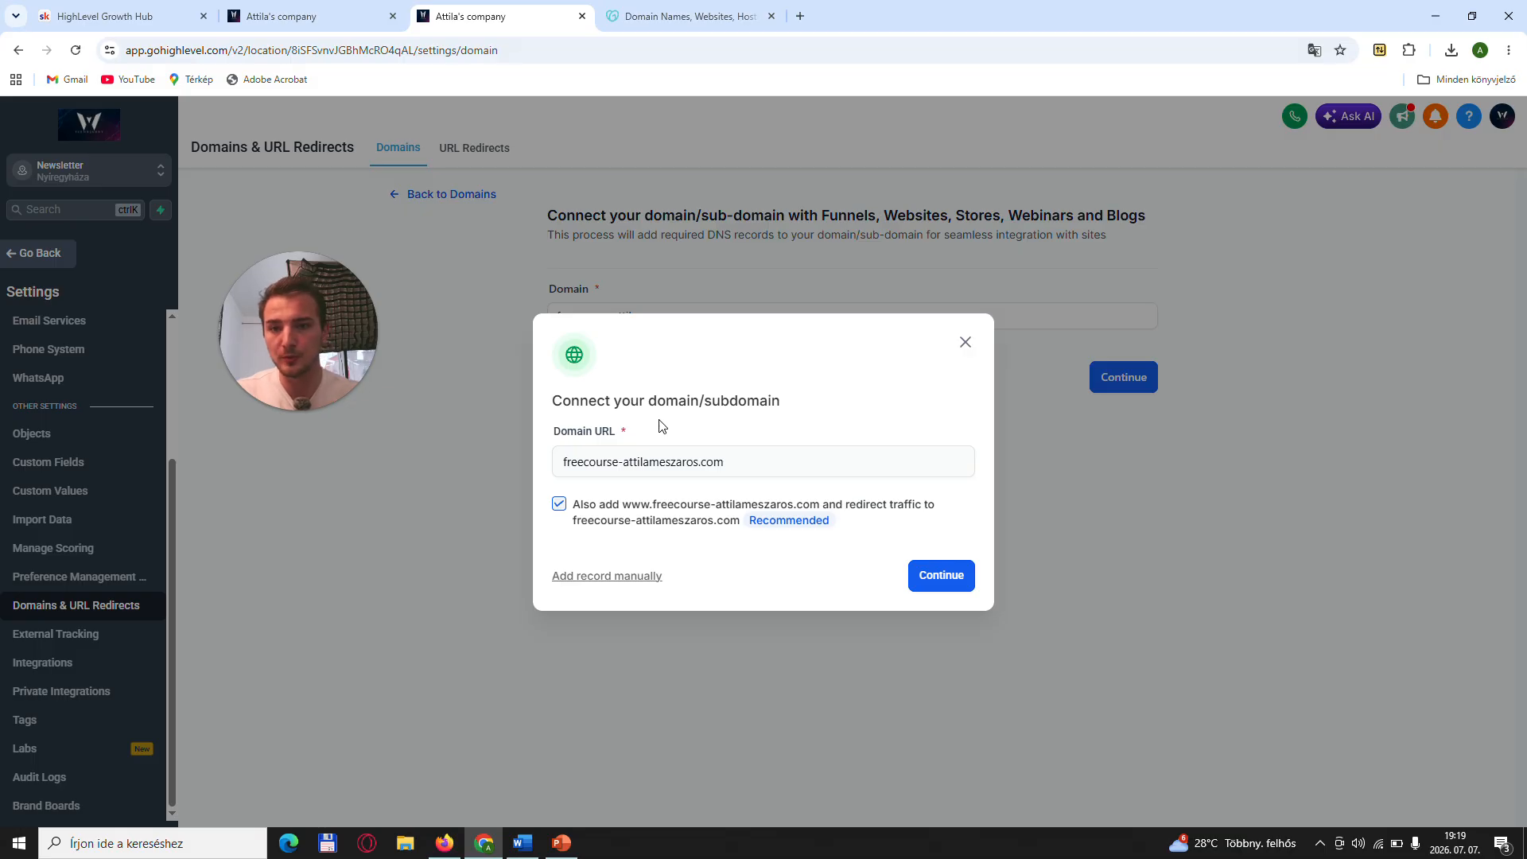
click(943, 574)
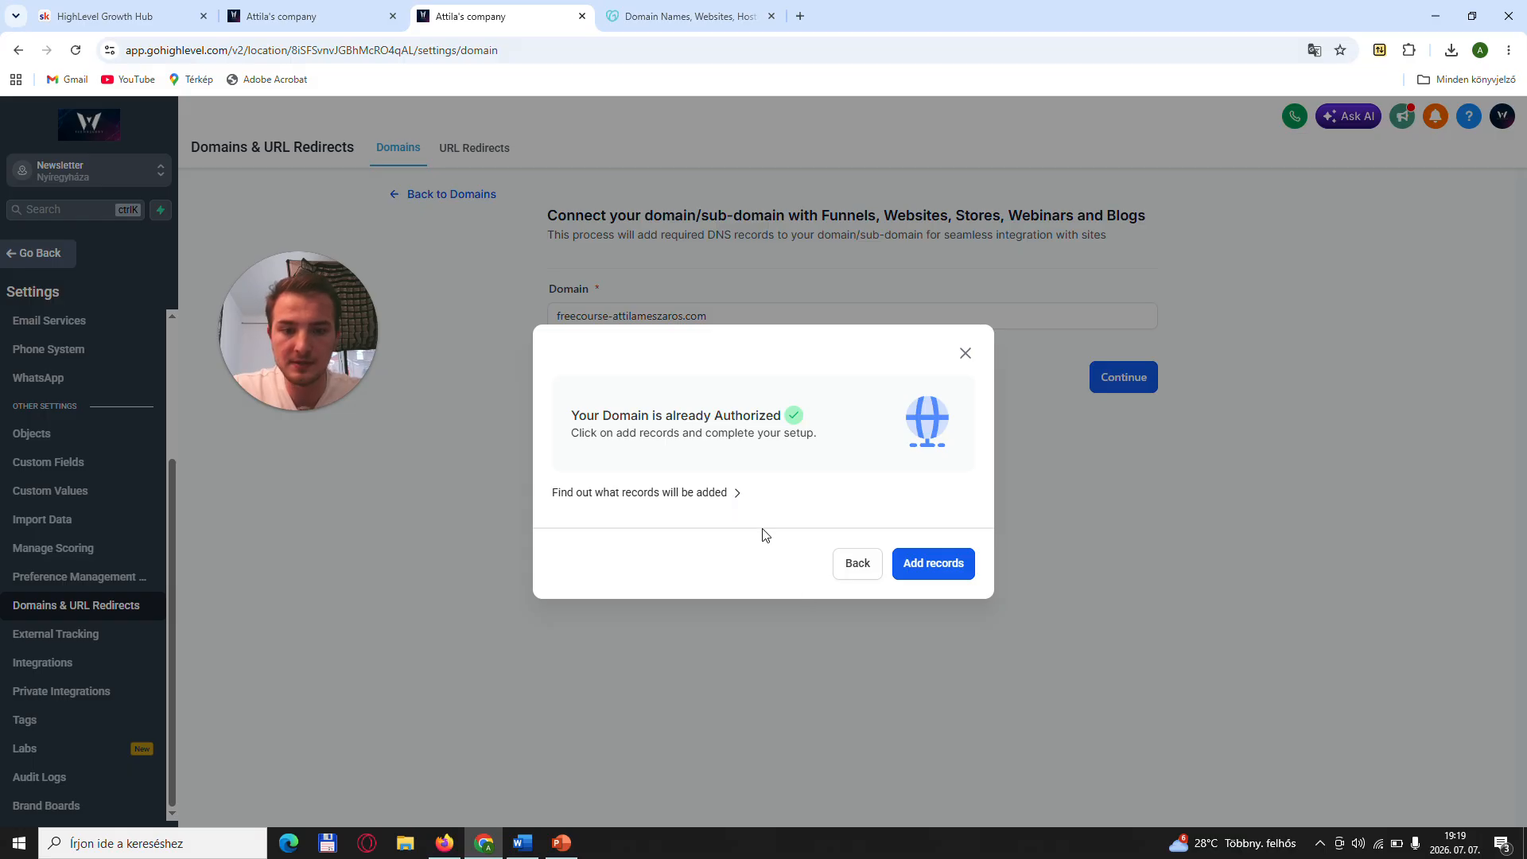
click(921, 563)
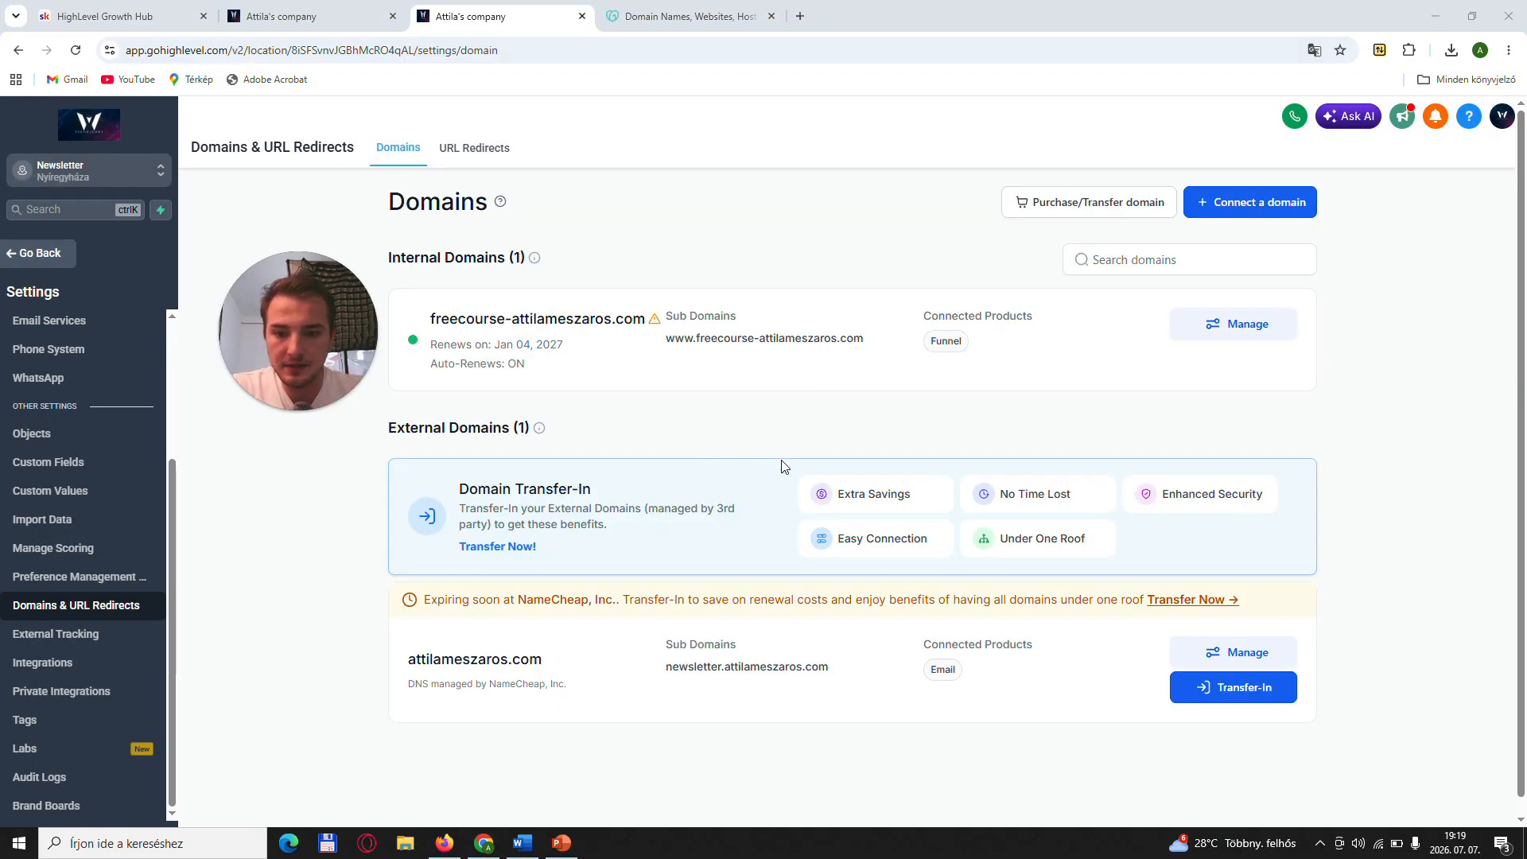
- Examine the DNS records of the internal freecourse domain and return to the Domains list
click(1235, 332)
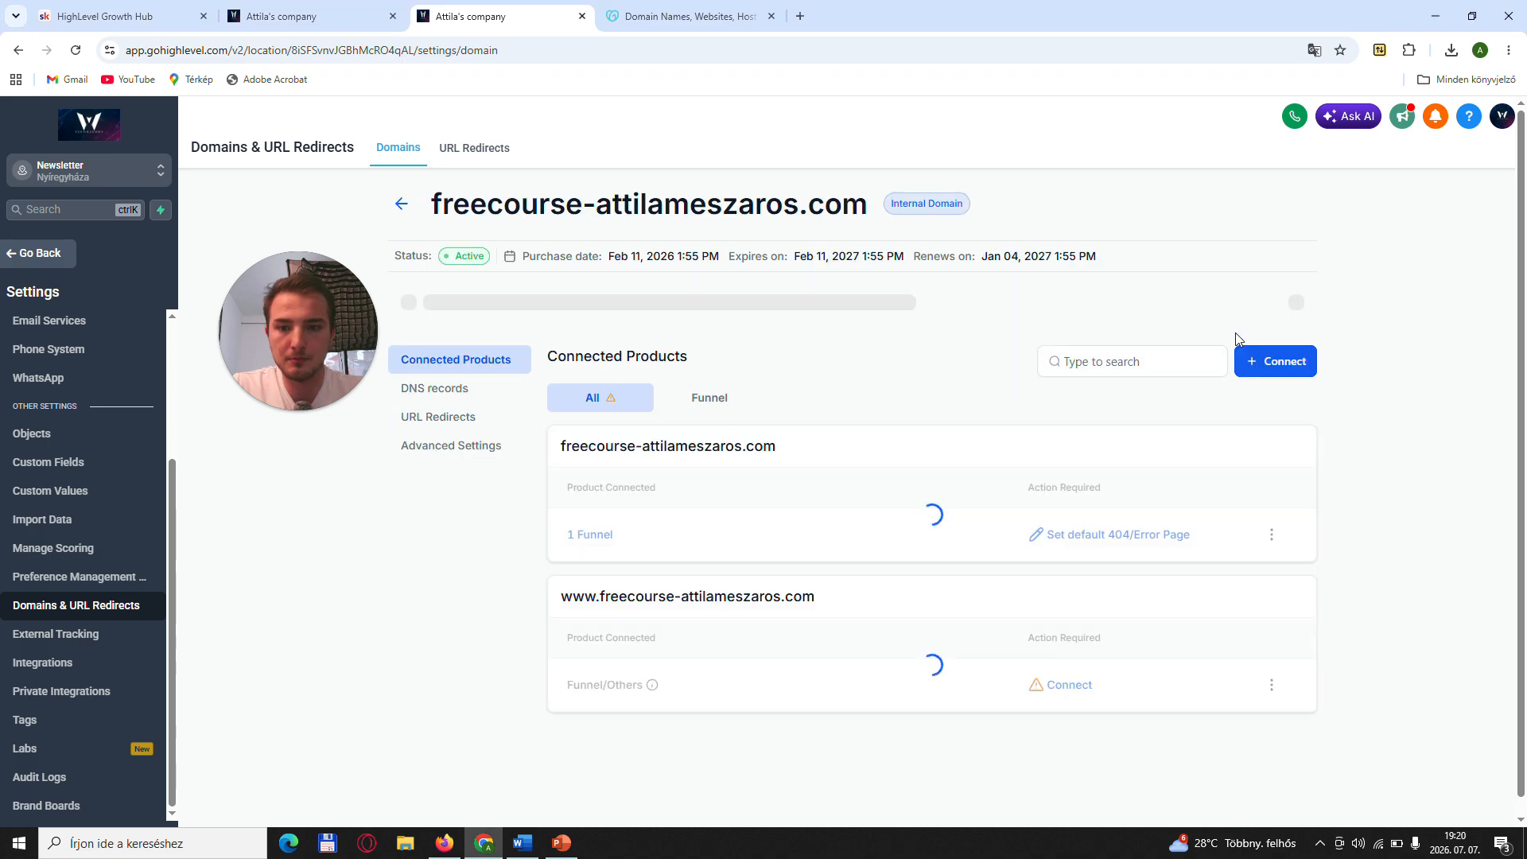
click(461, 390)
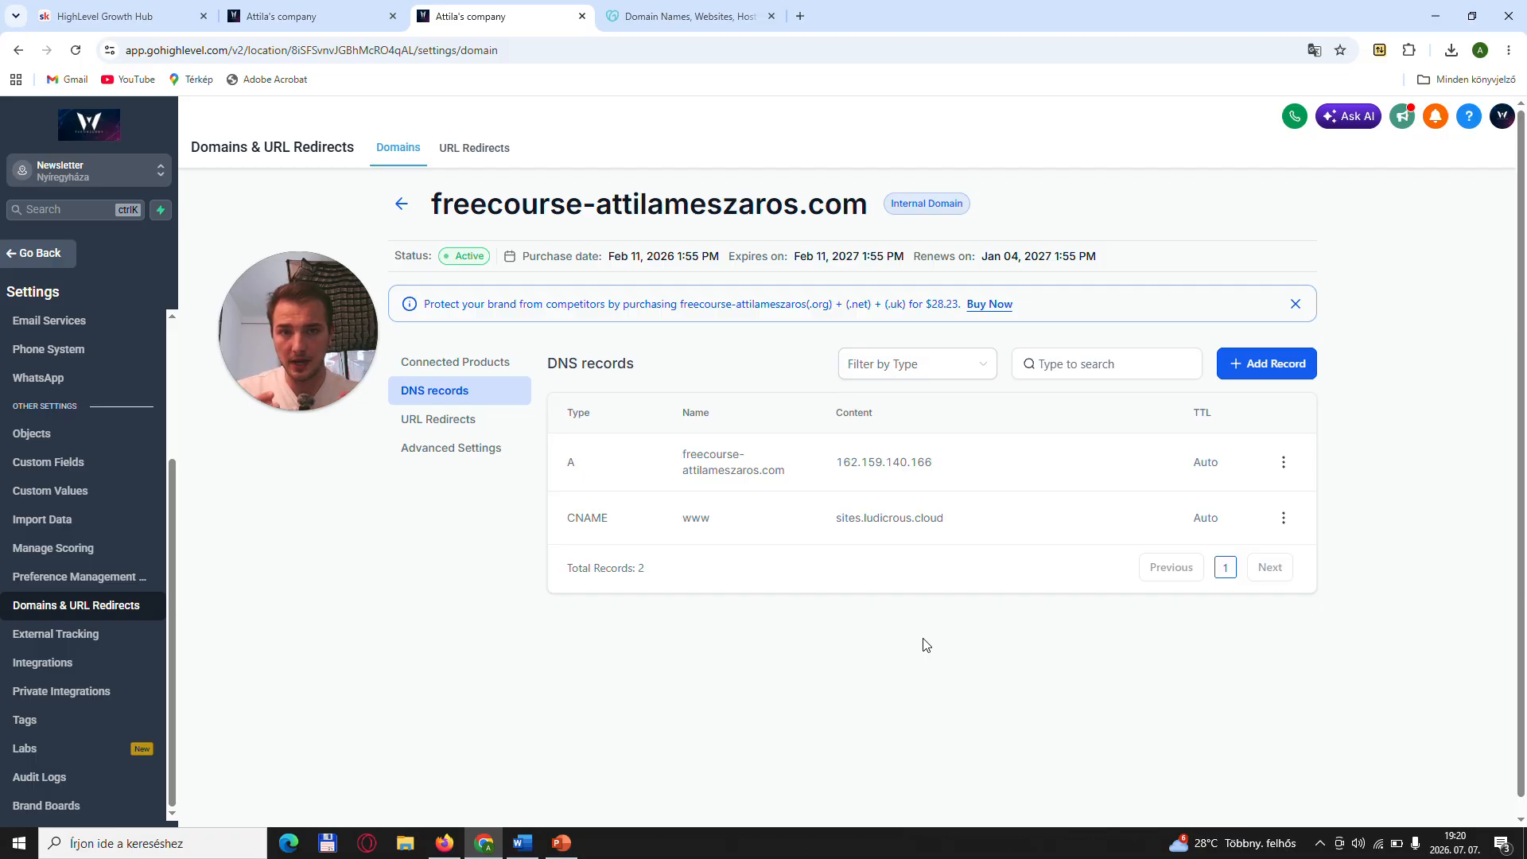
click(402, 208)
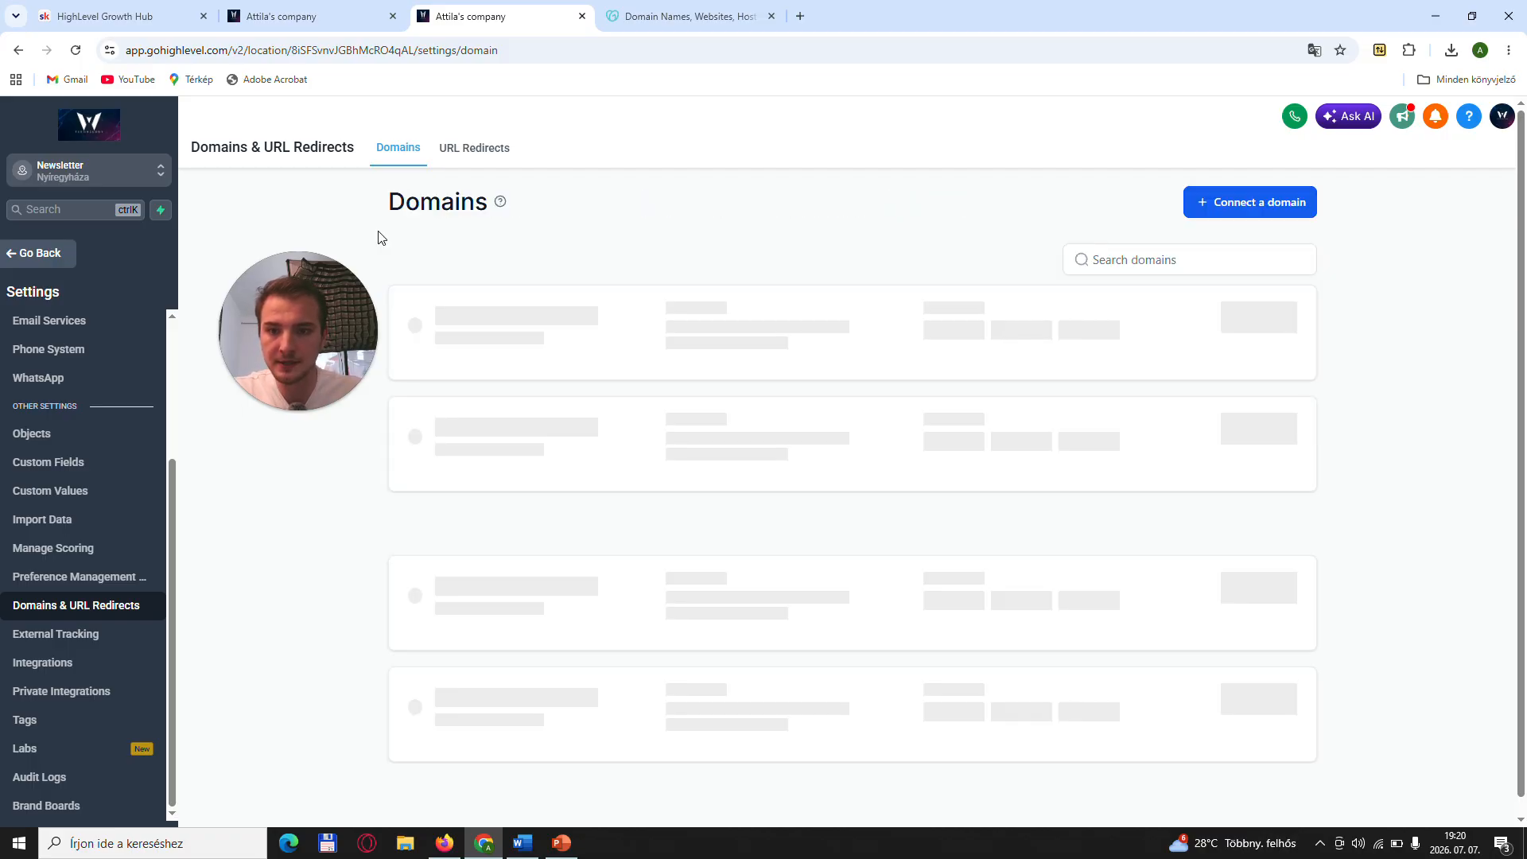
- Leave the domain settings and open the settings of the Agency Funnel (Gradient) funnel
click(36, 256)
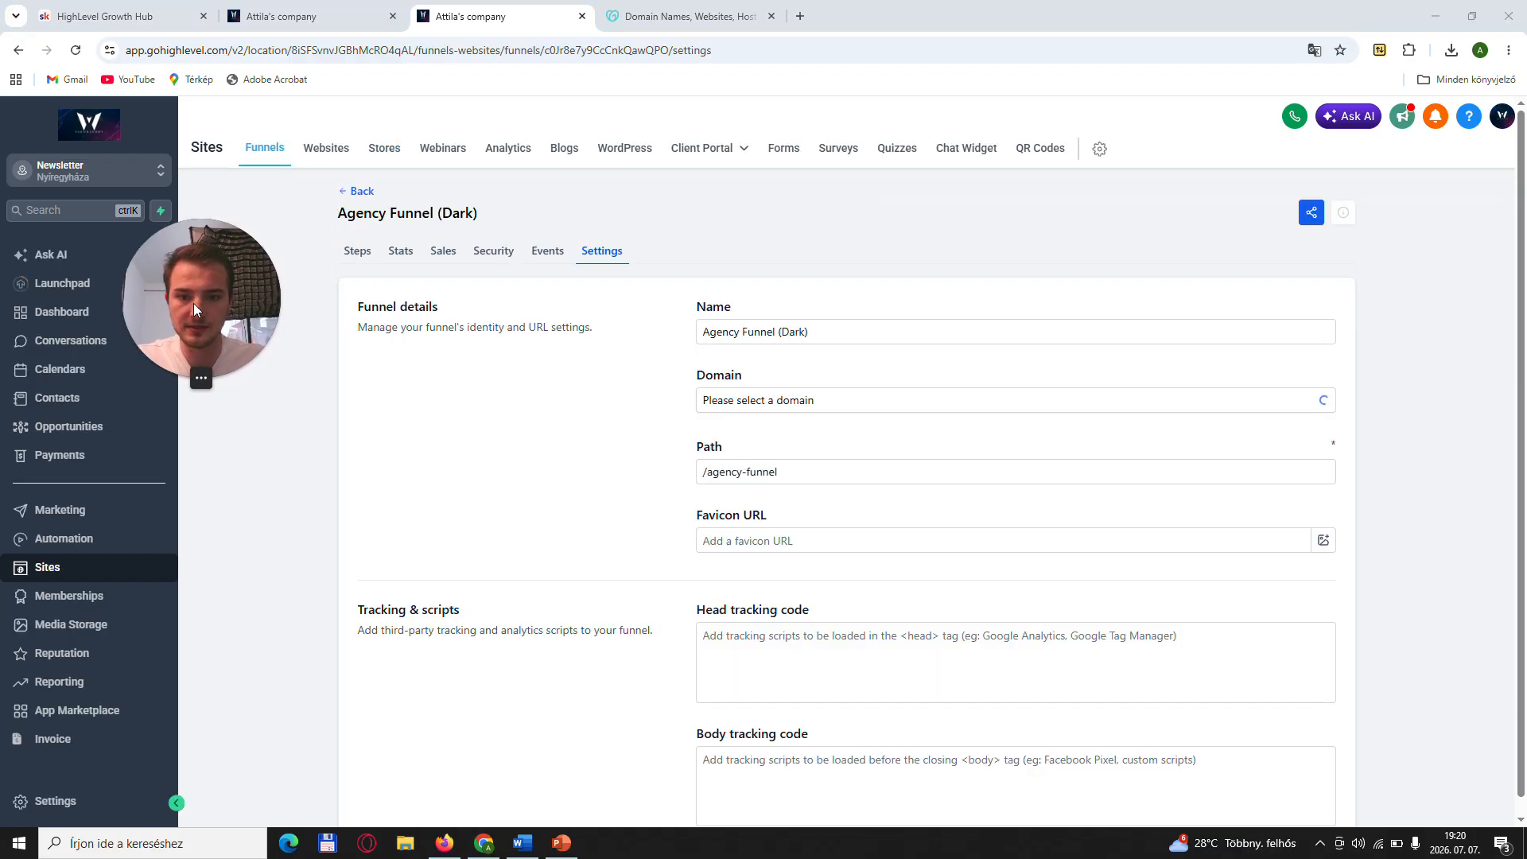
click(357, 251)
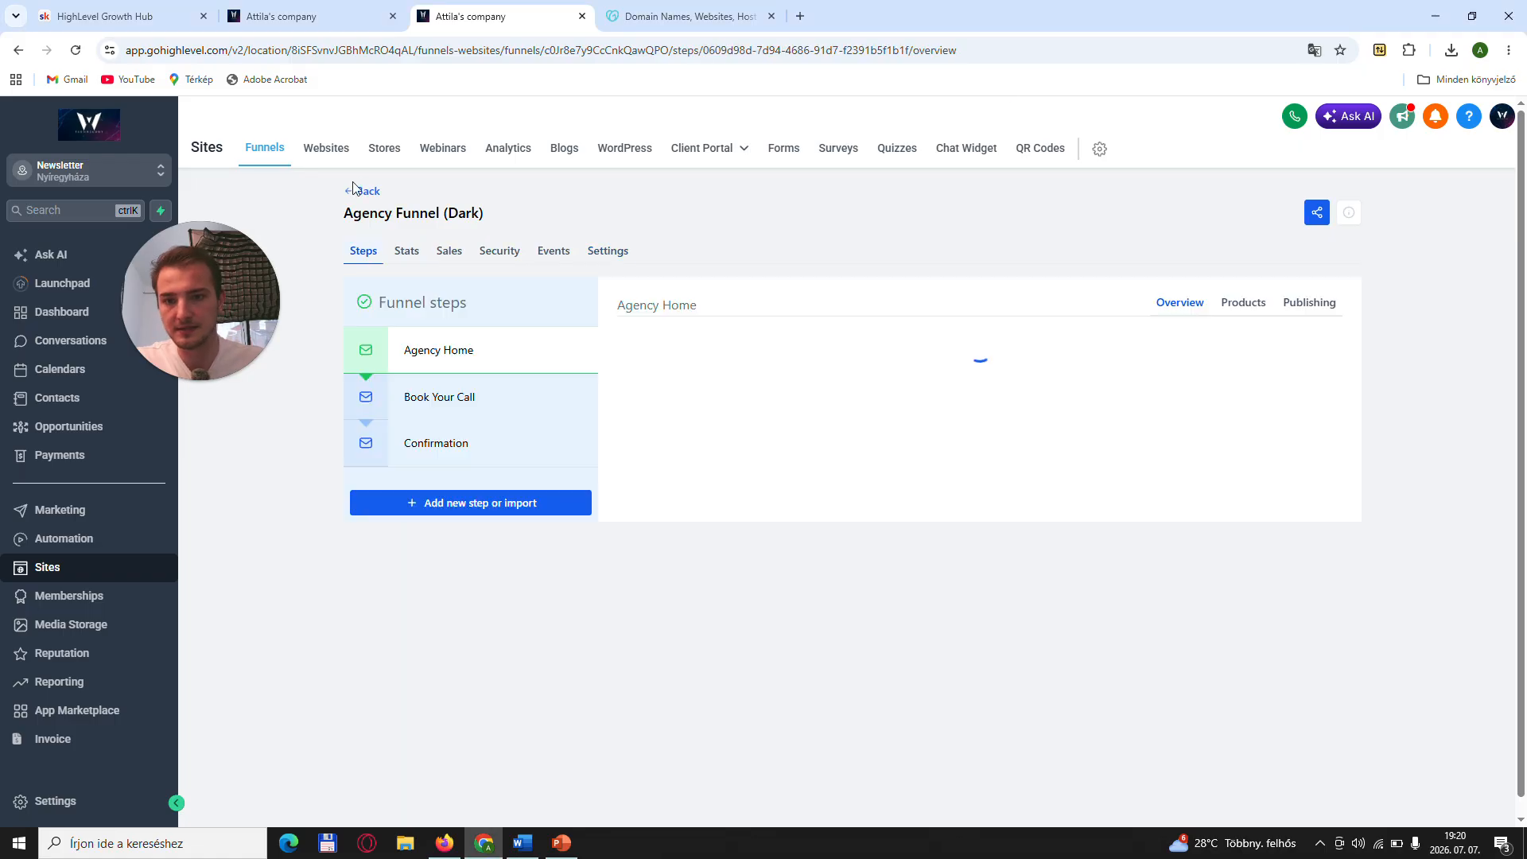
click(355, 190)
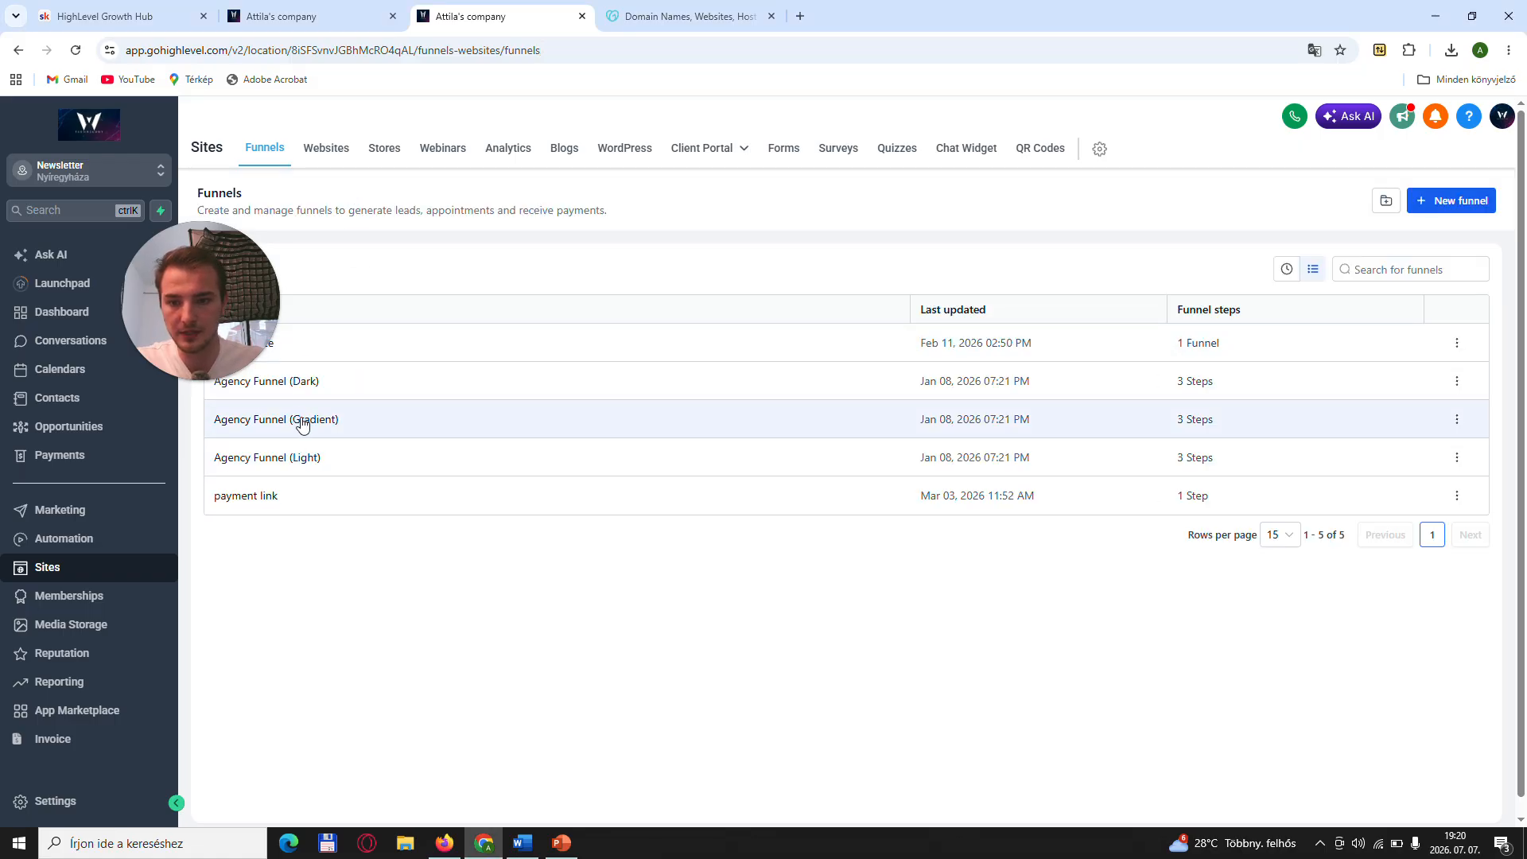
click(303, 424)
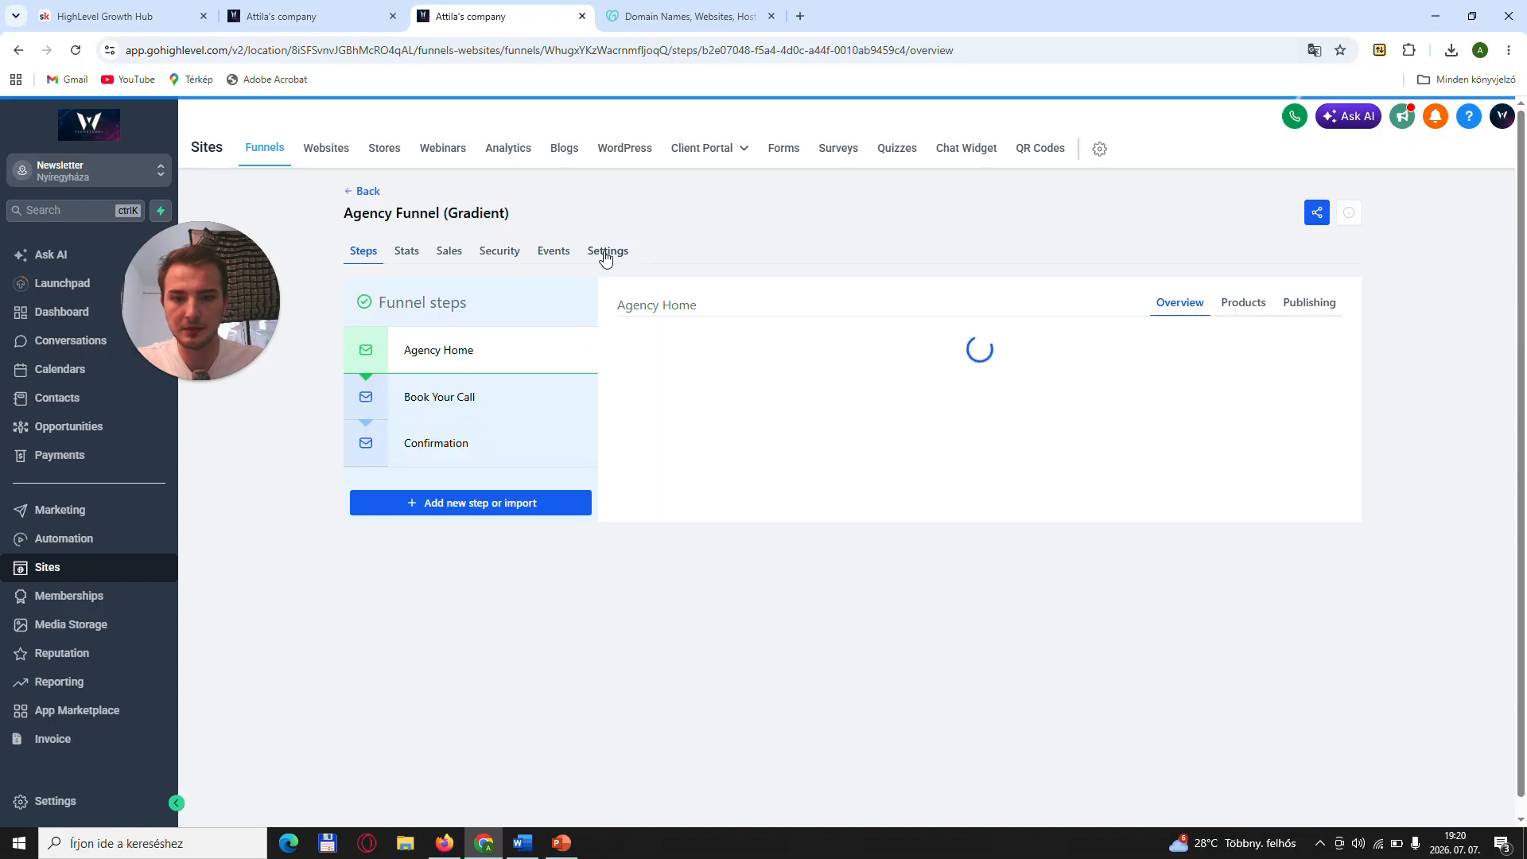
click(606, 252)
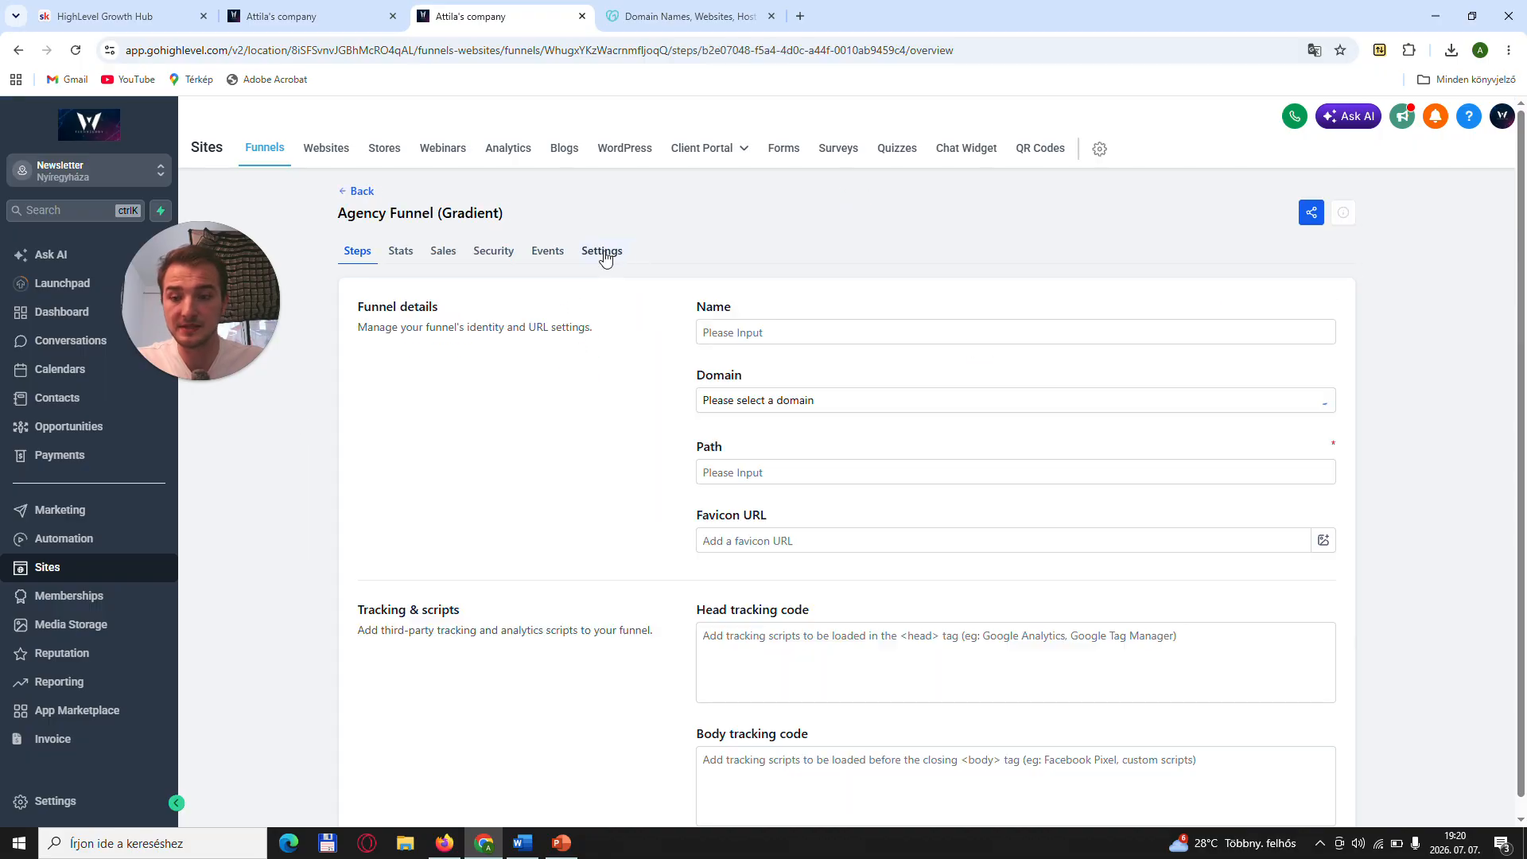
- Check which domains can be assigned to the funnel and return to its steps overview
click(821, 400)
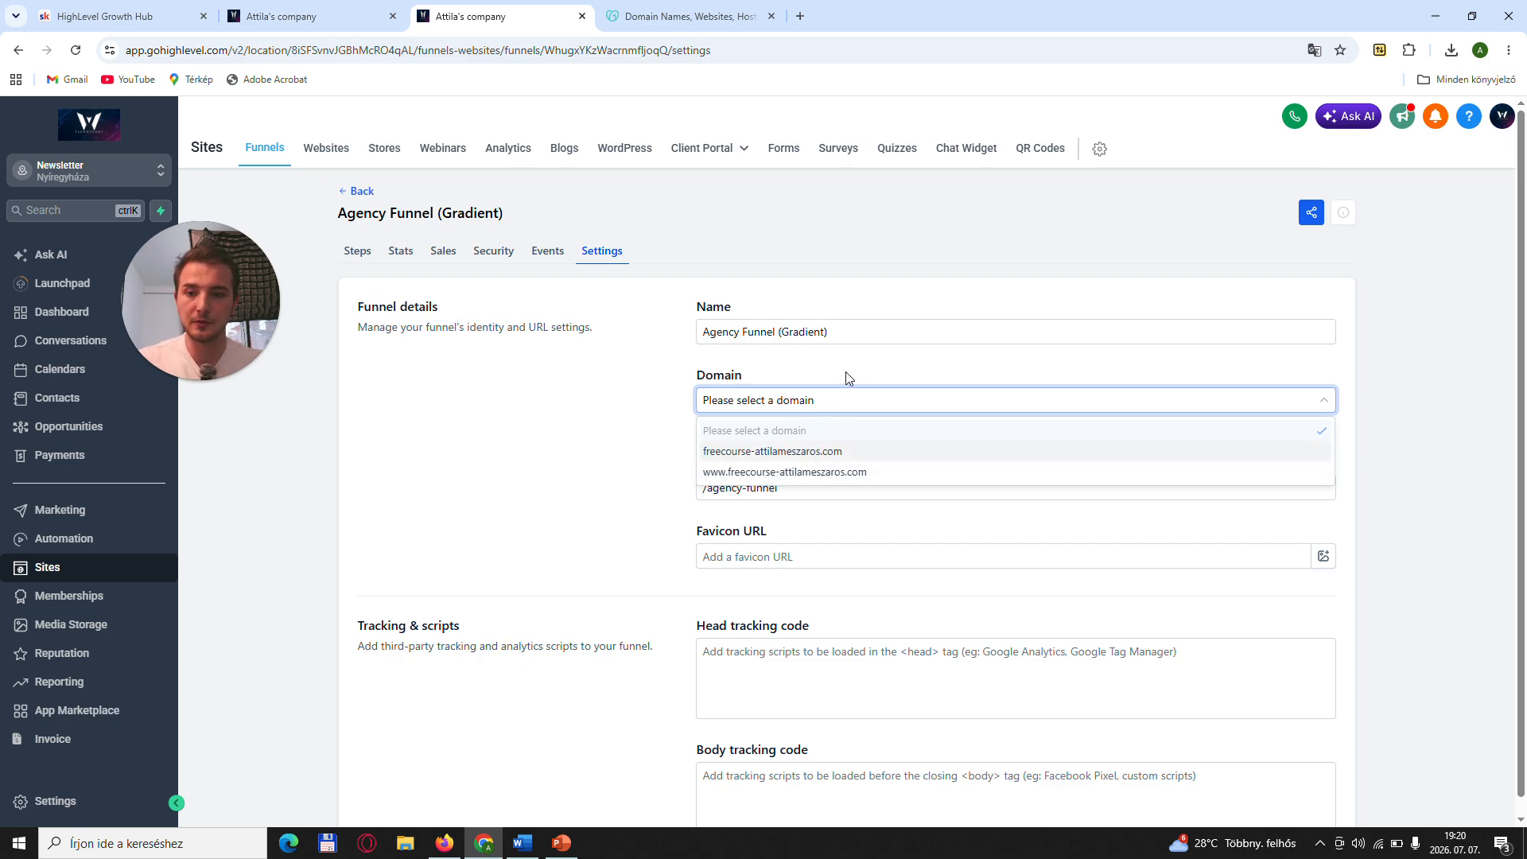
click(362, 252)
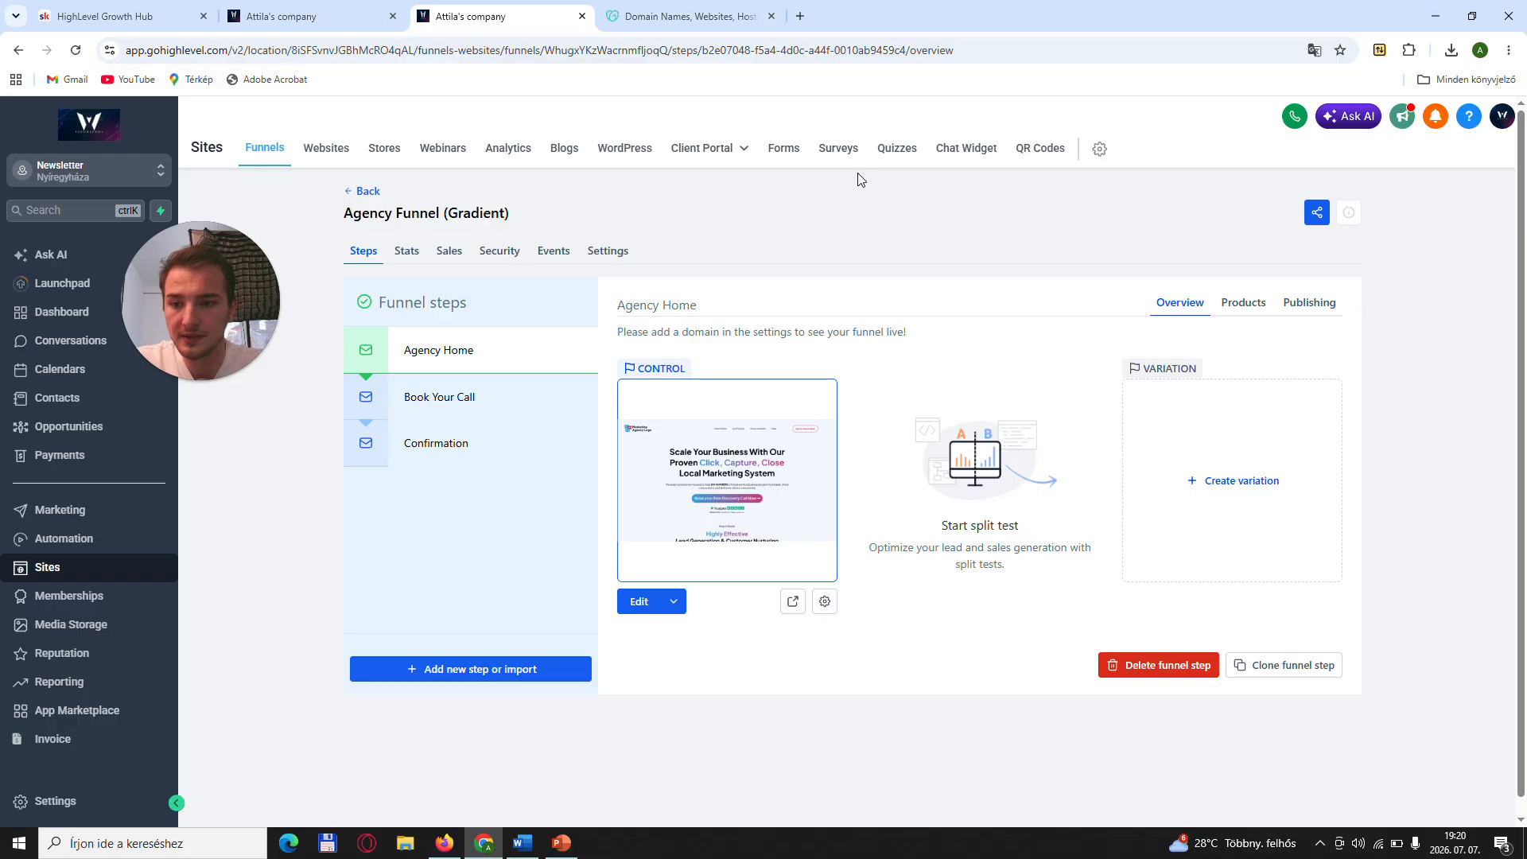
- Open the sub-account settings, view the Domains & URL Redirects page, and go to Email Services
click(68, 801)
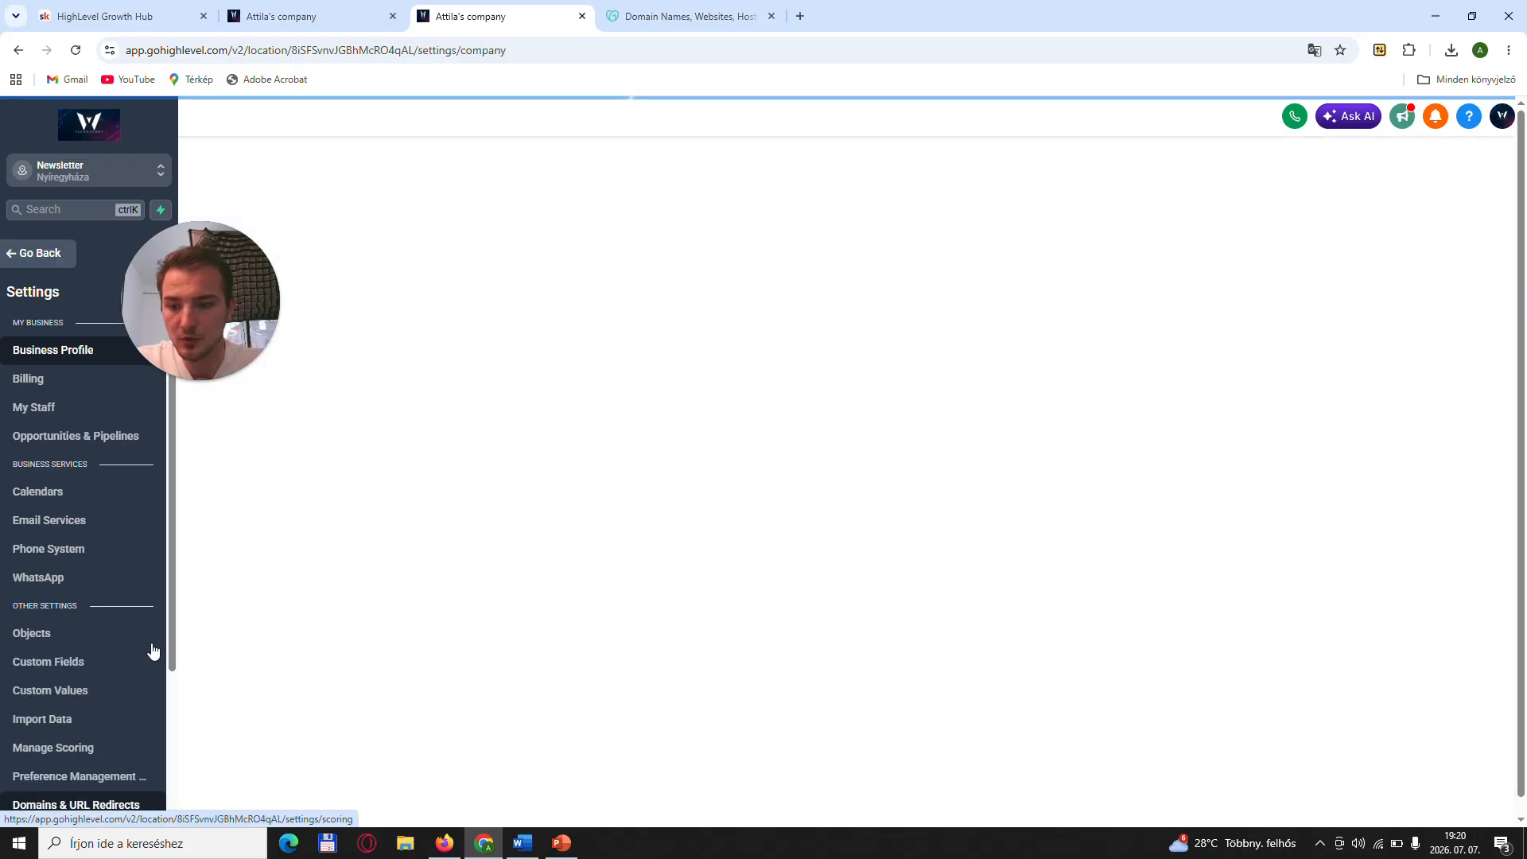
scroll(120, 665, down, 1)
scroll(120, 671, down, 2)
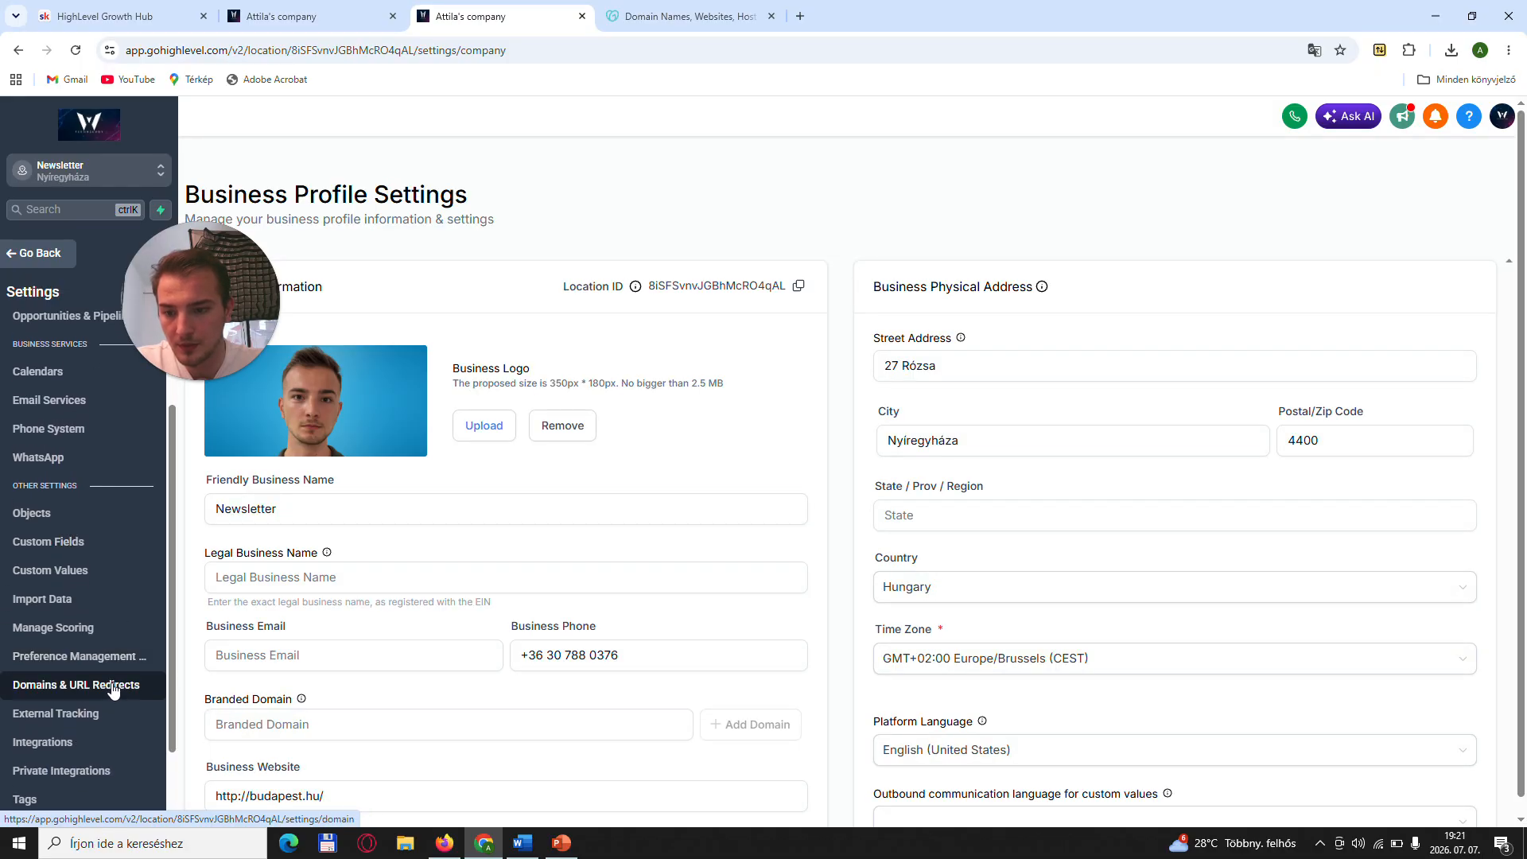
click(113, 689)
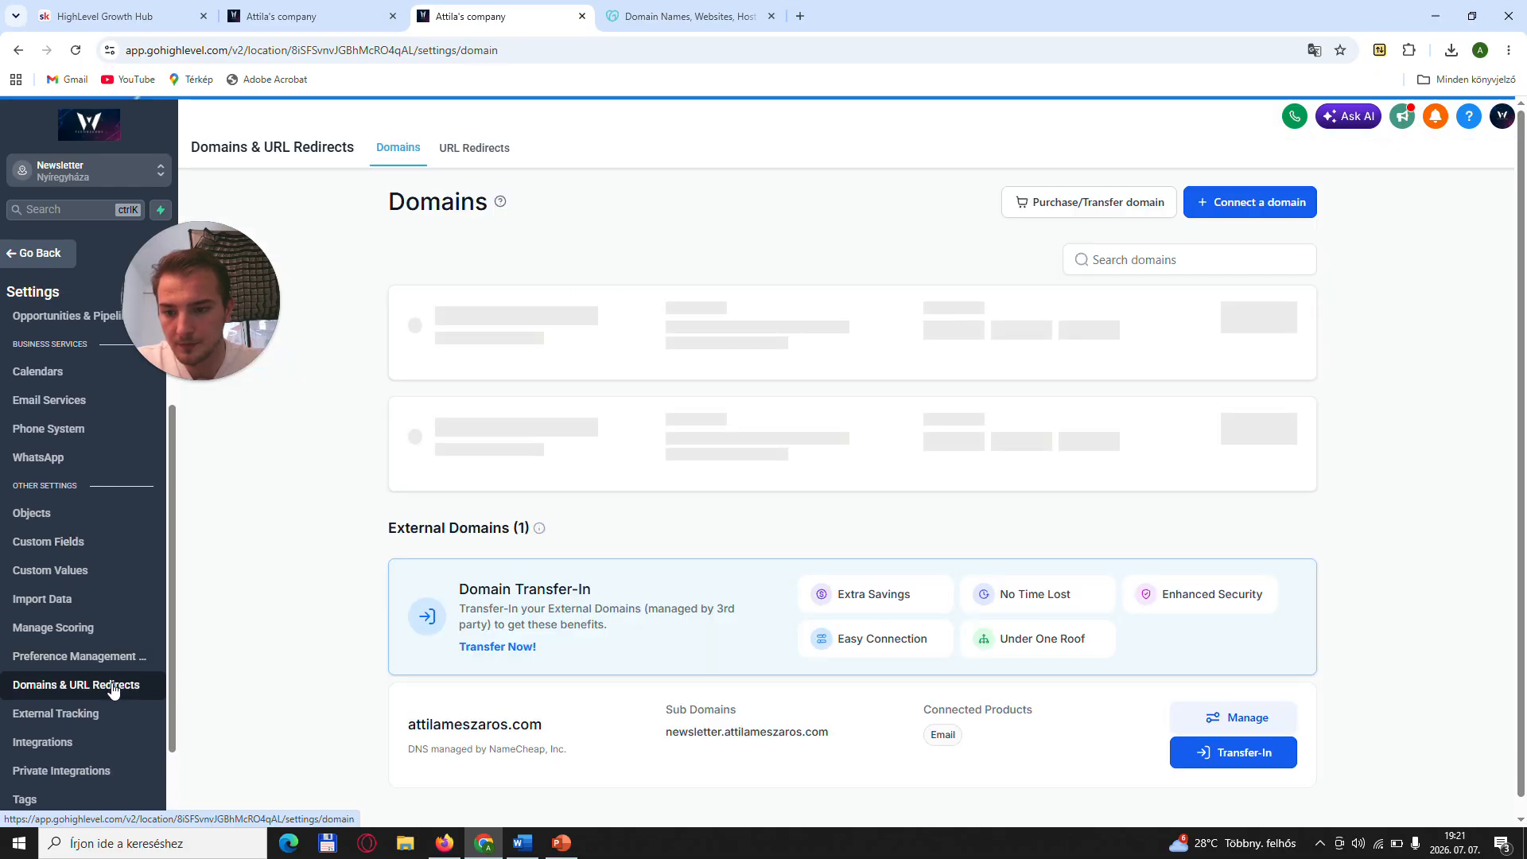
scroll(139, 517, up, 3)
click(139, 517)
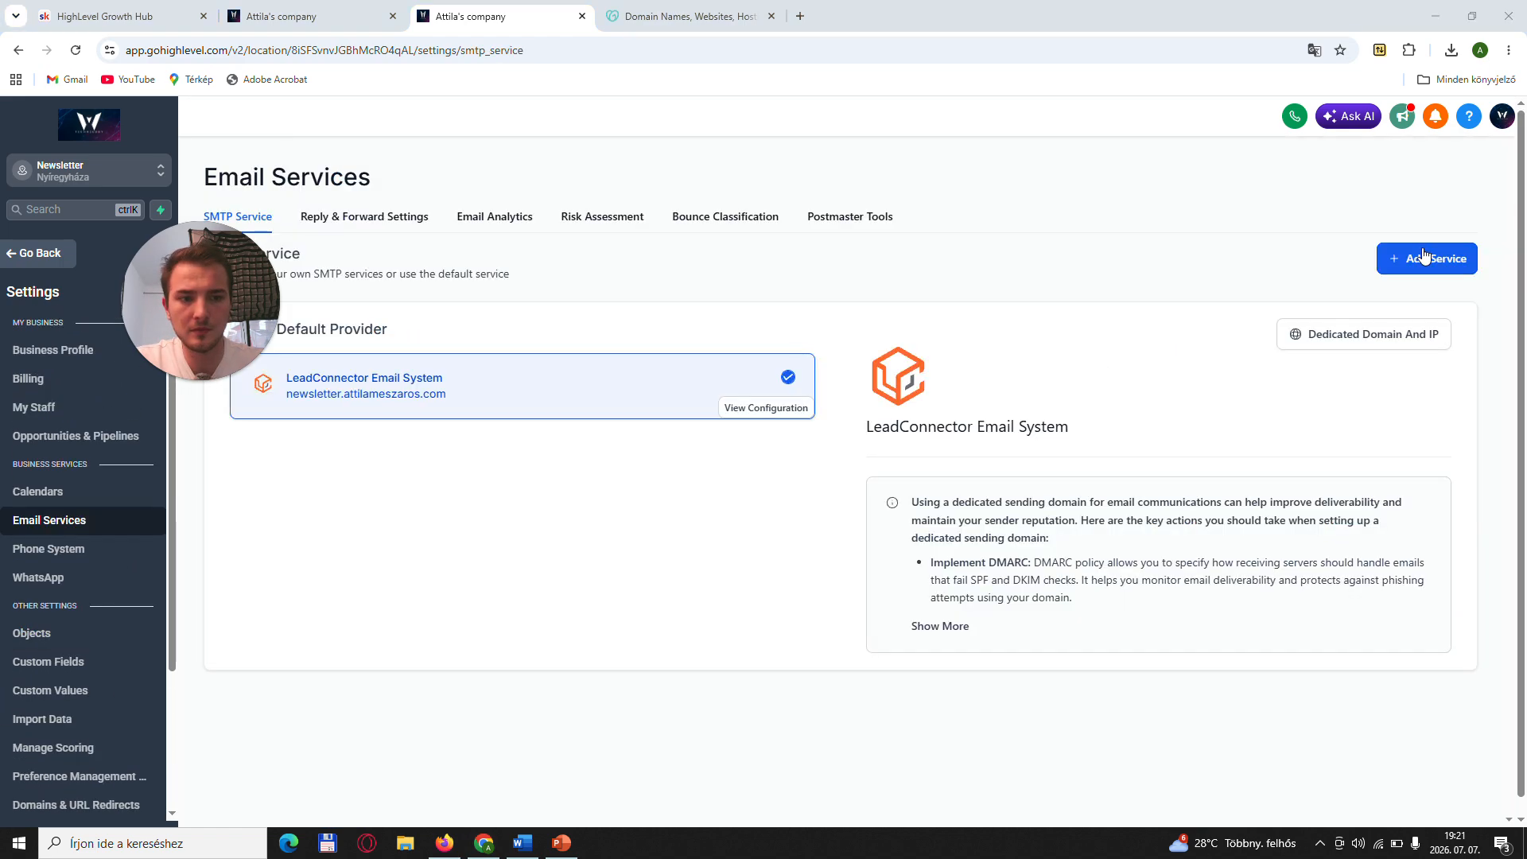
drag(192, 281, 1139, 156)
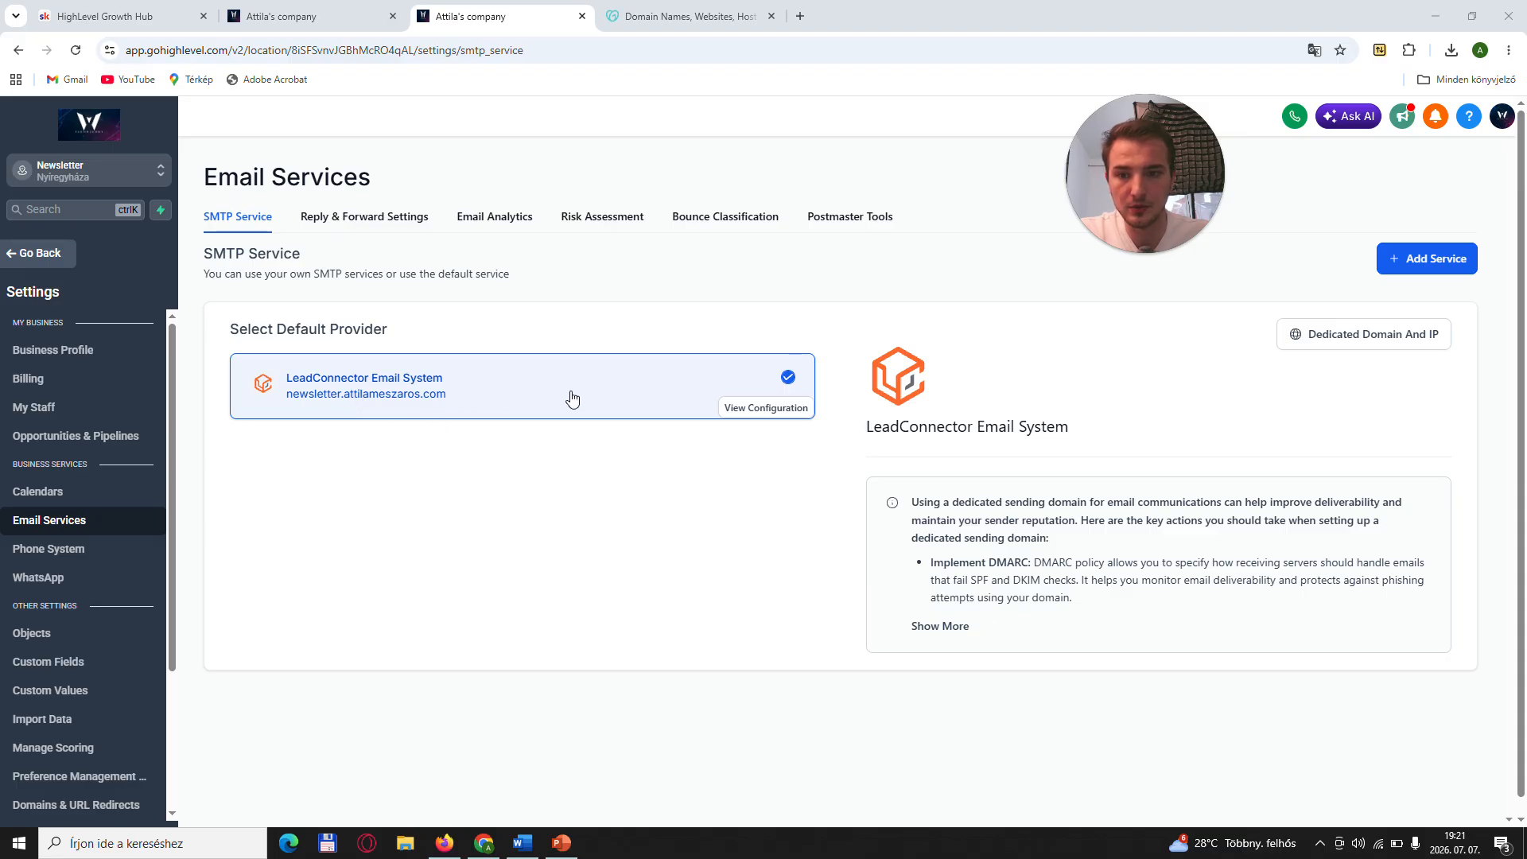
- Open the LeadConnector Email System's configuration and show its dedicated domain
click(727, 387)
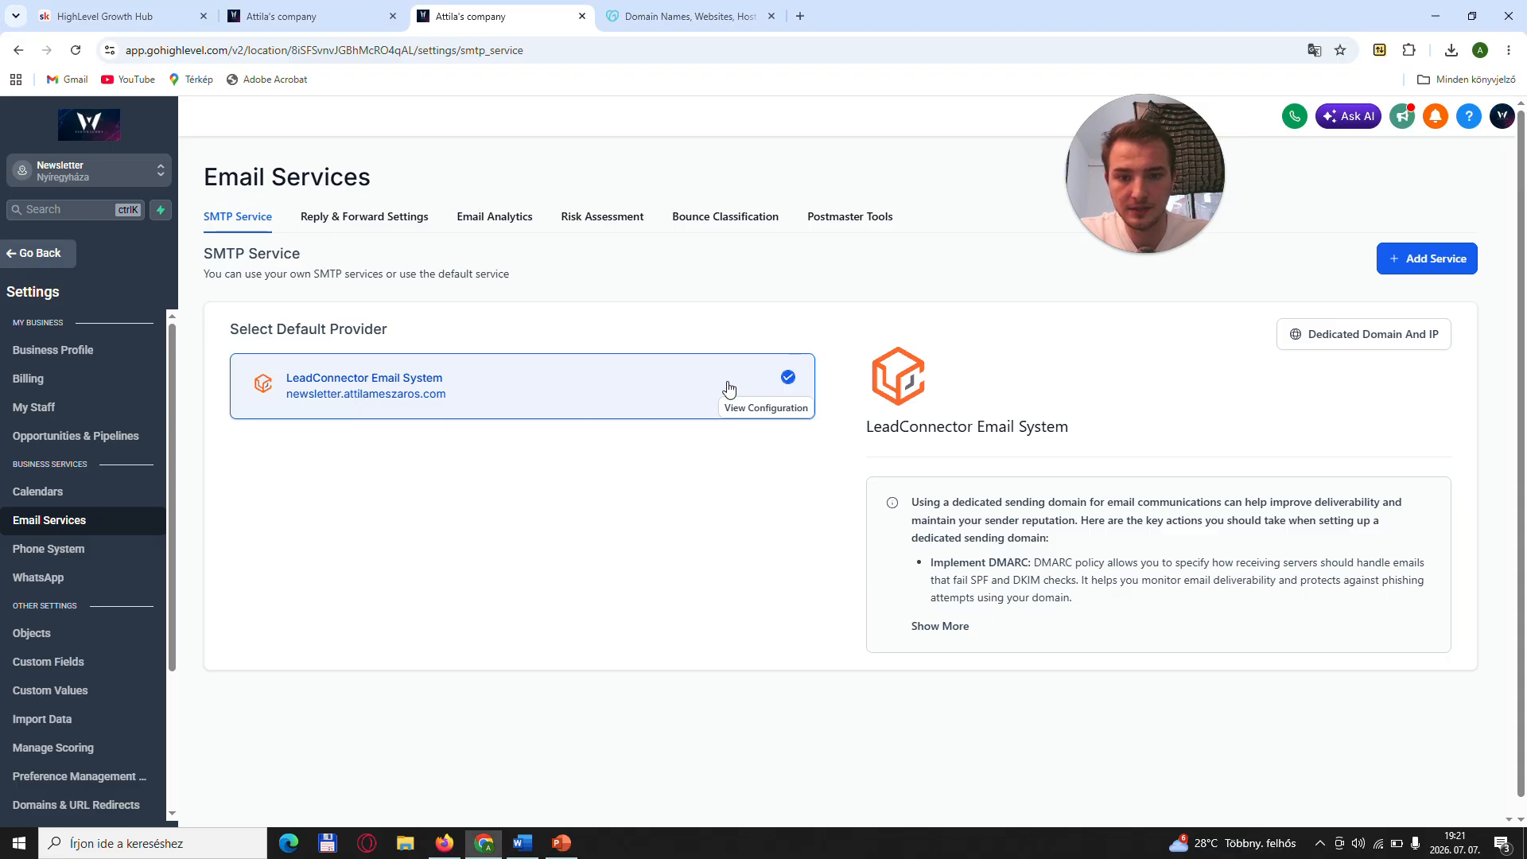
click(776, 409)
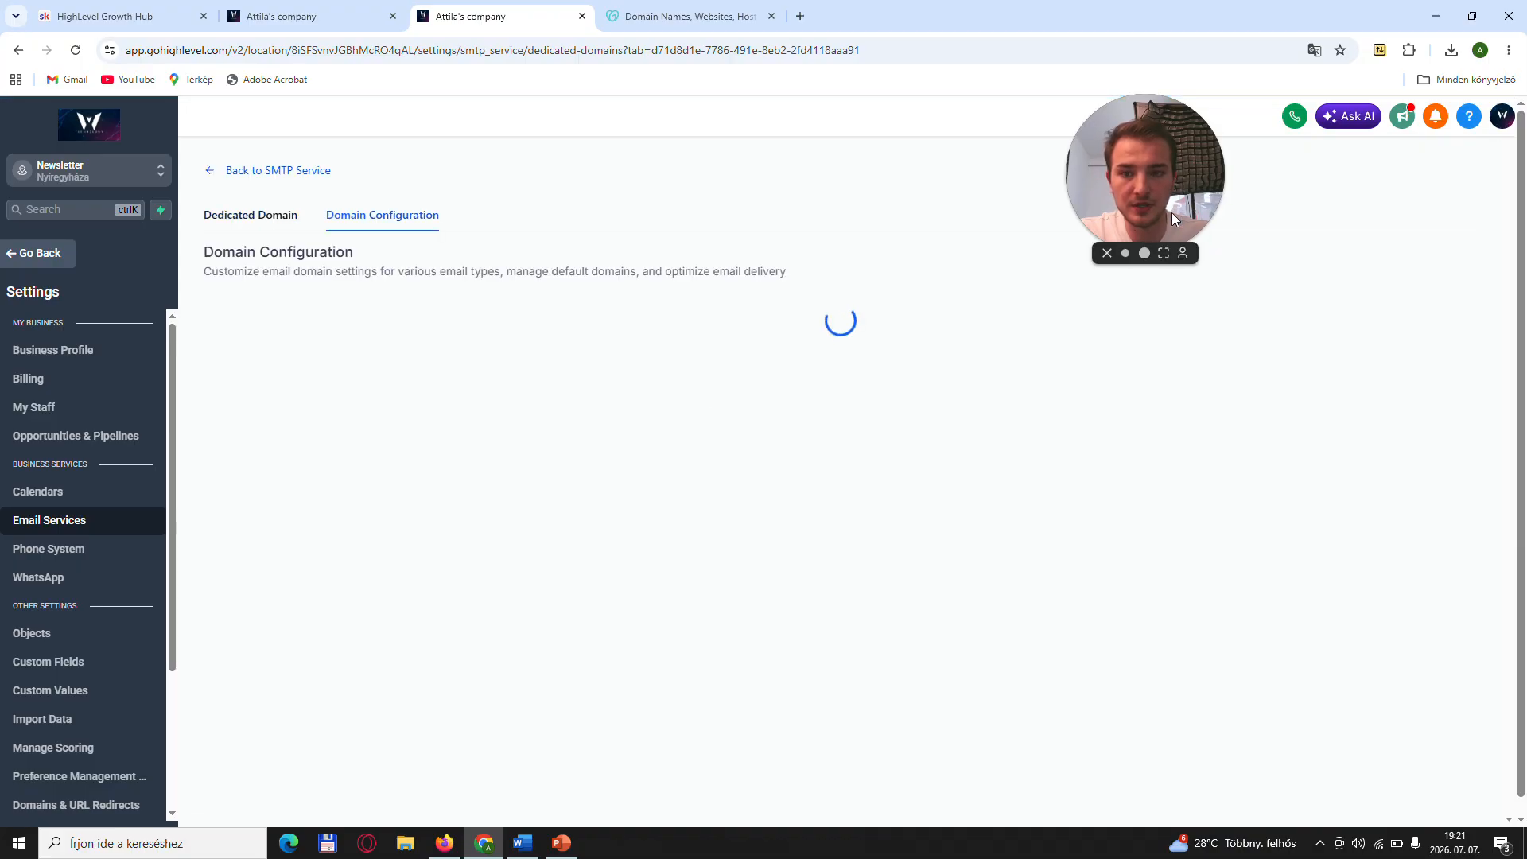
drag(1135, 212, 912, 213)
click(263, 223)
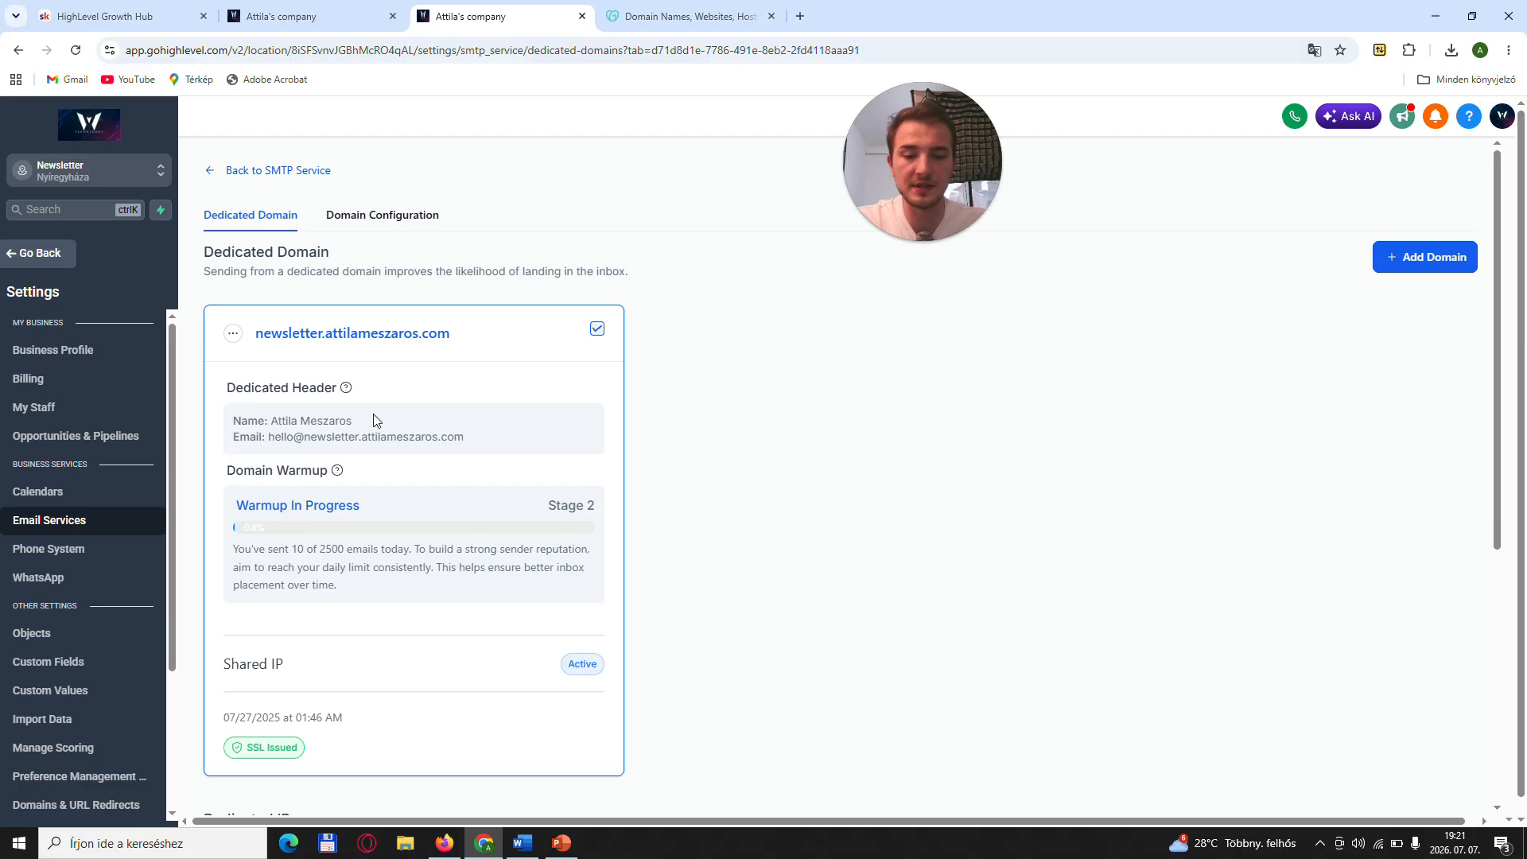
- Examine the domain configuration for each email type, including the default dedicated and client portal OTP domains, and return to the dedicated domain
click(375, 215)
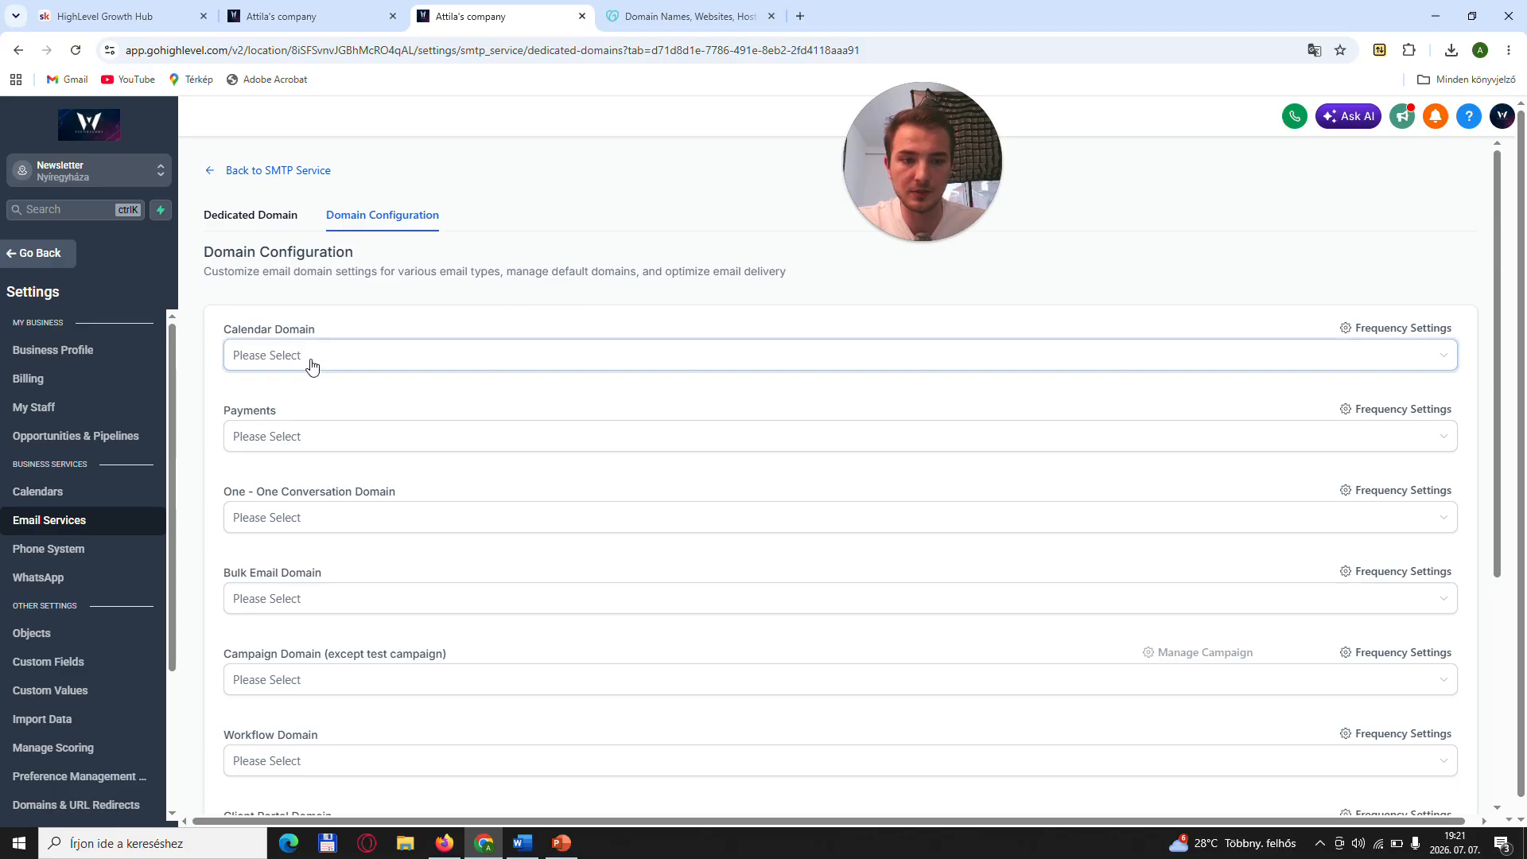
scroll(314, 358, down, 2)
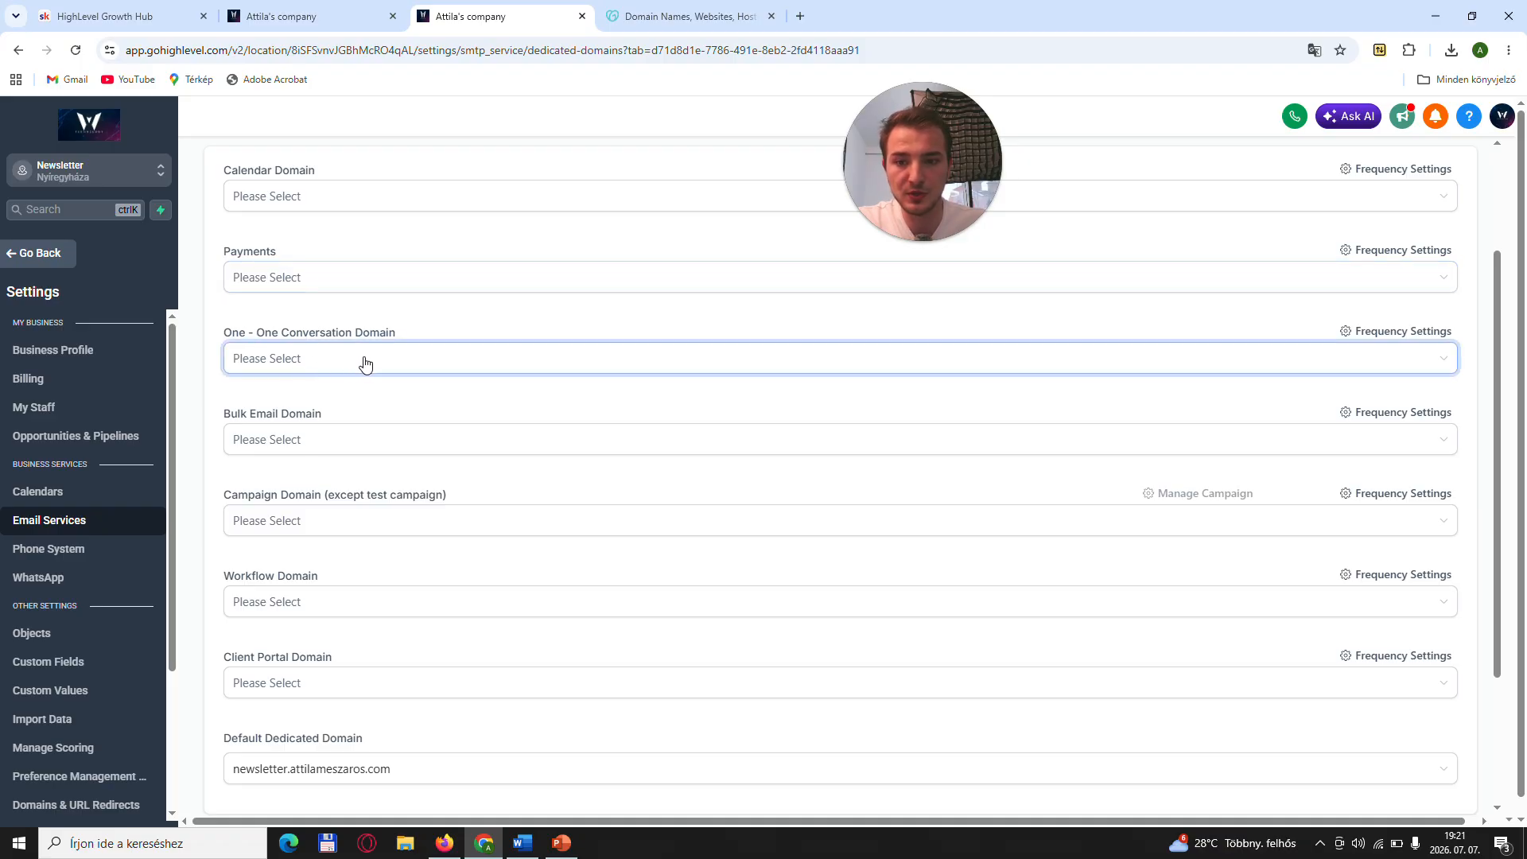
scroll(364, 365, down, 2)
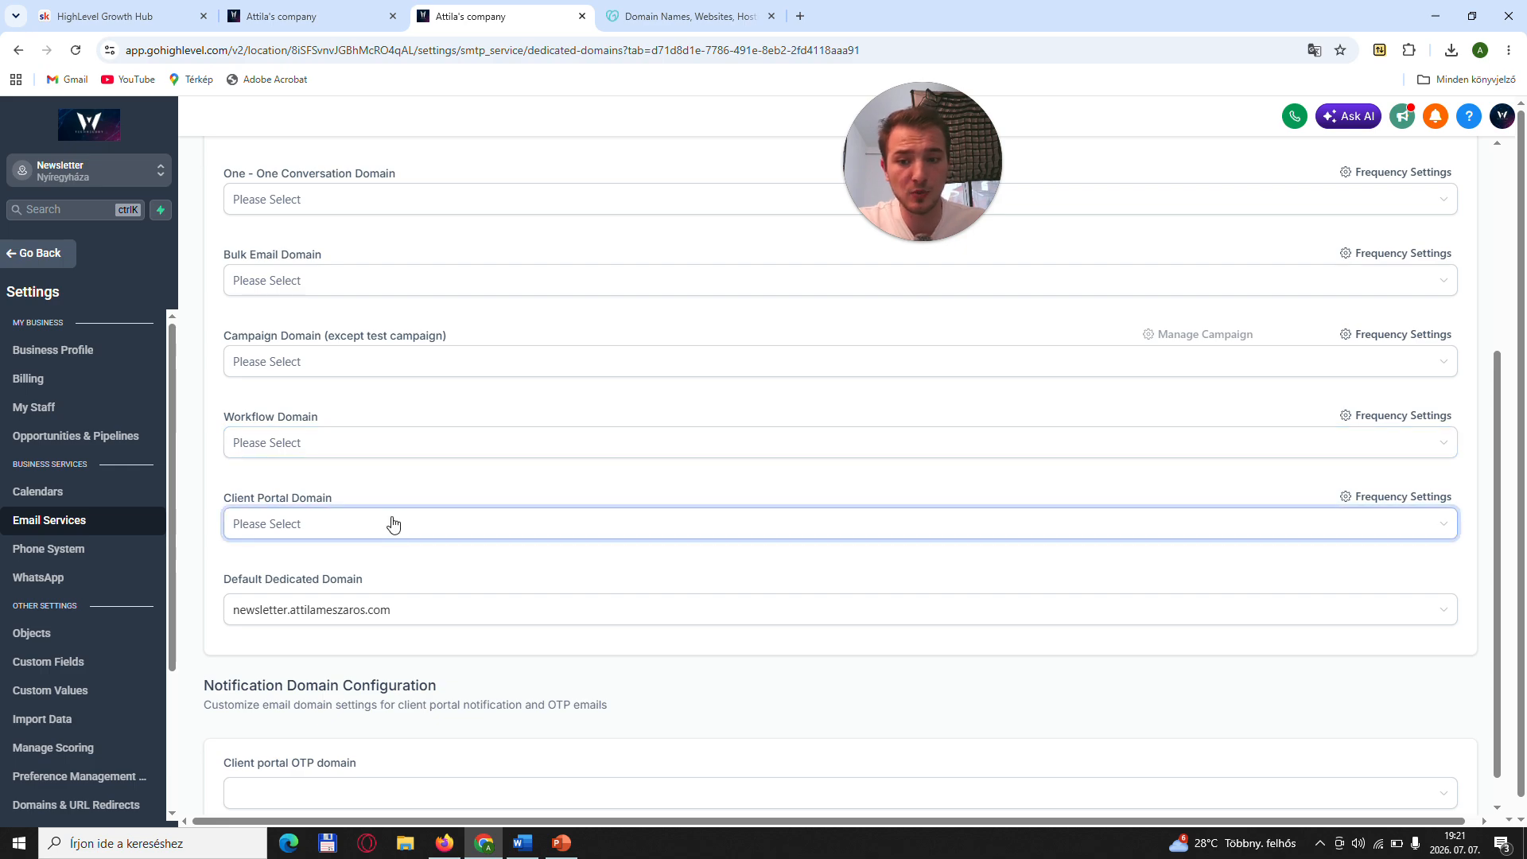
scroll(392, 522, down, 1)
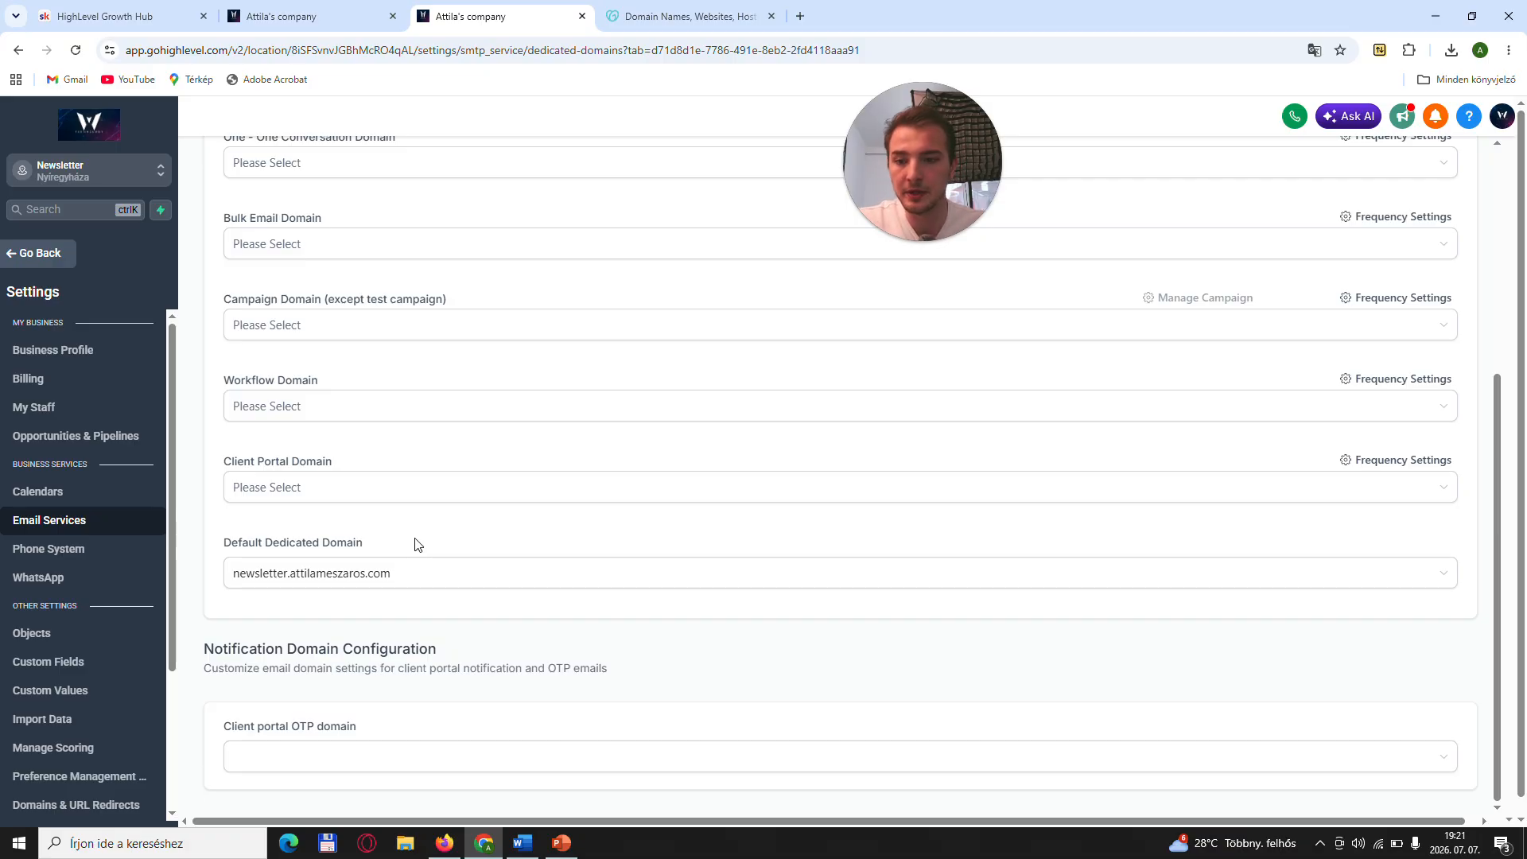
scroll(417, 546, up, 5)
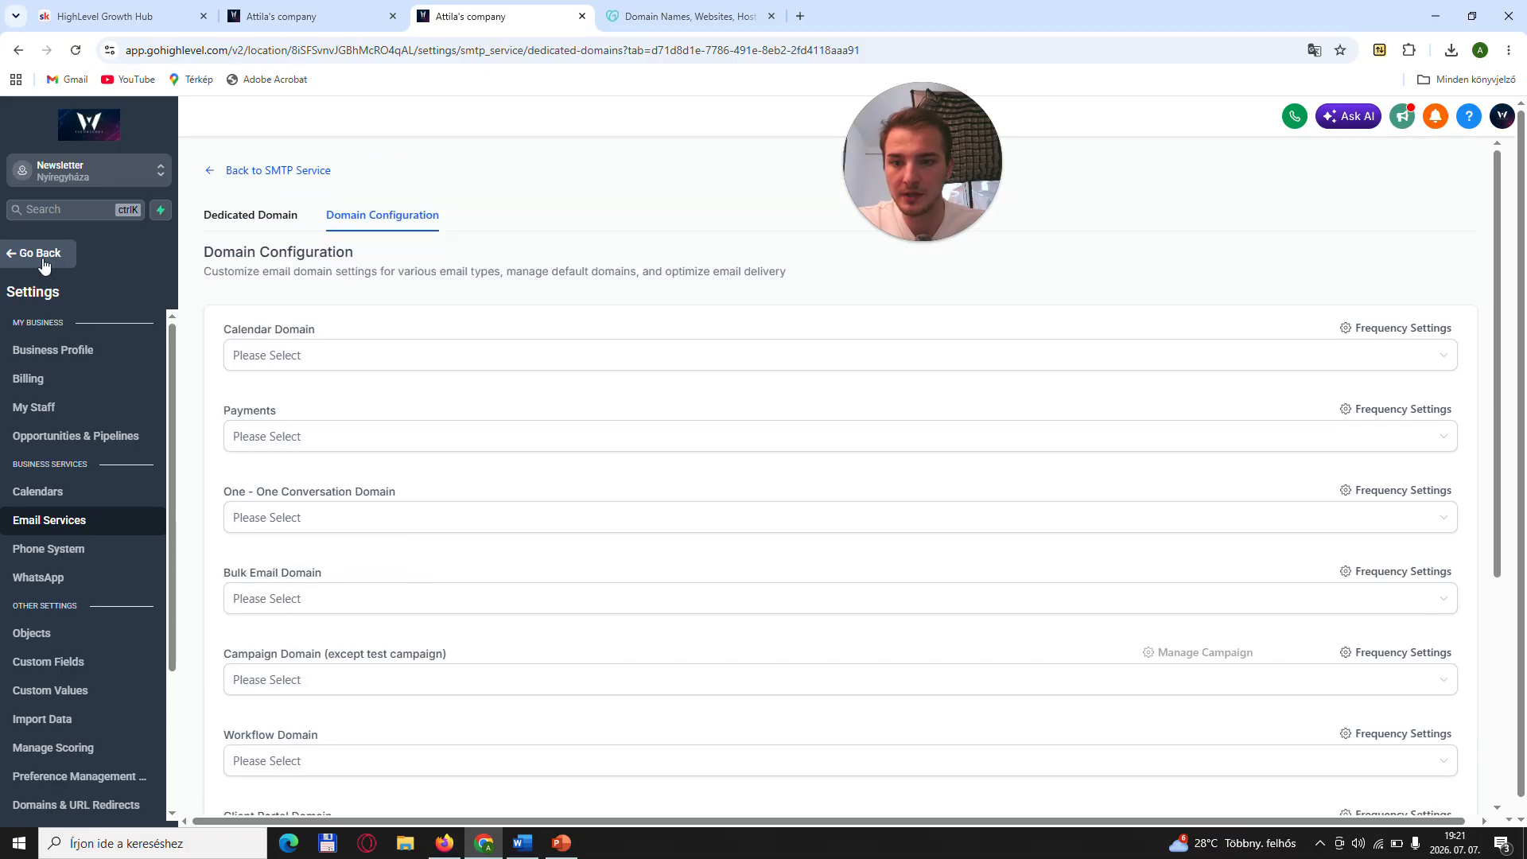
click(271, 218)
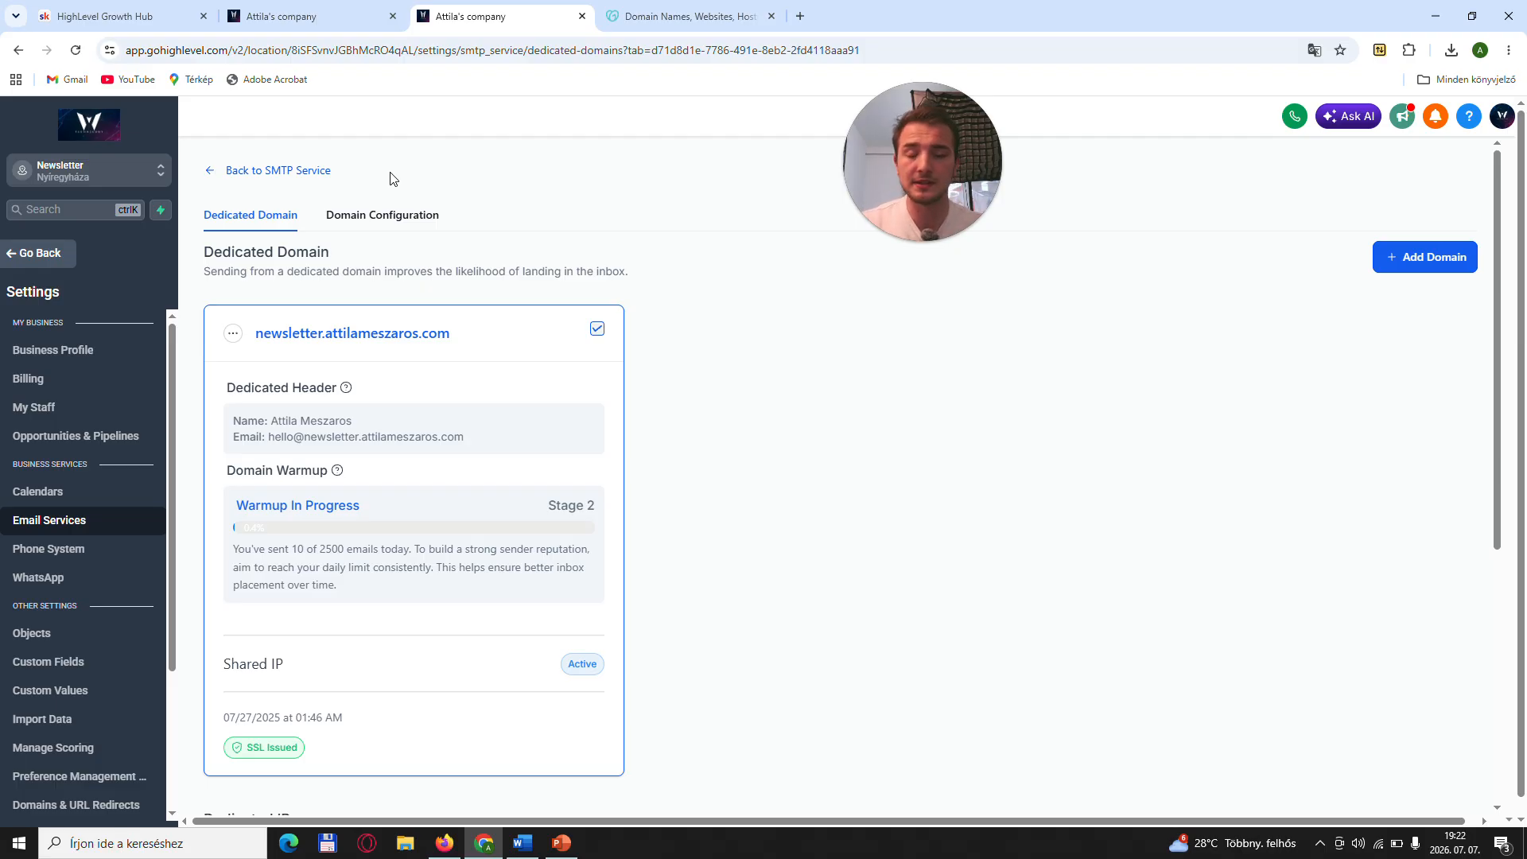
- Switch to the HighLevel Growth Hub classroom on Skool and open the Gohighlevel A-Z course
click(99, 16)
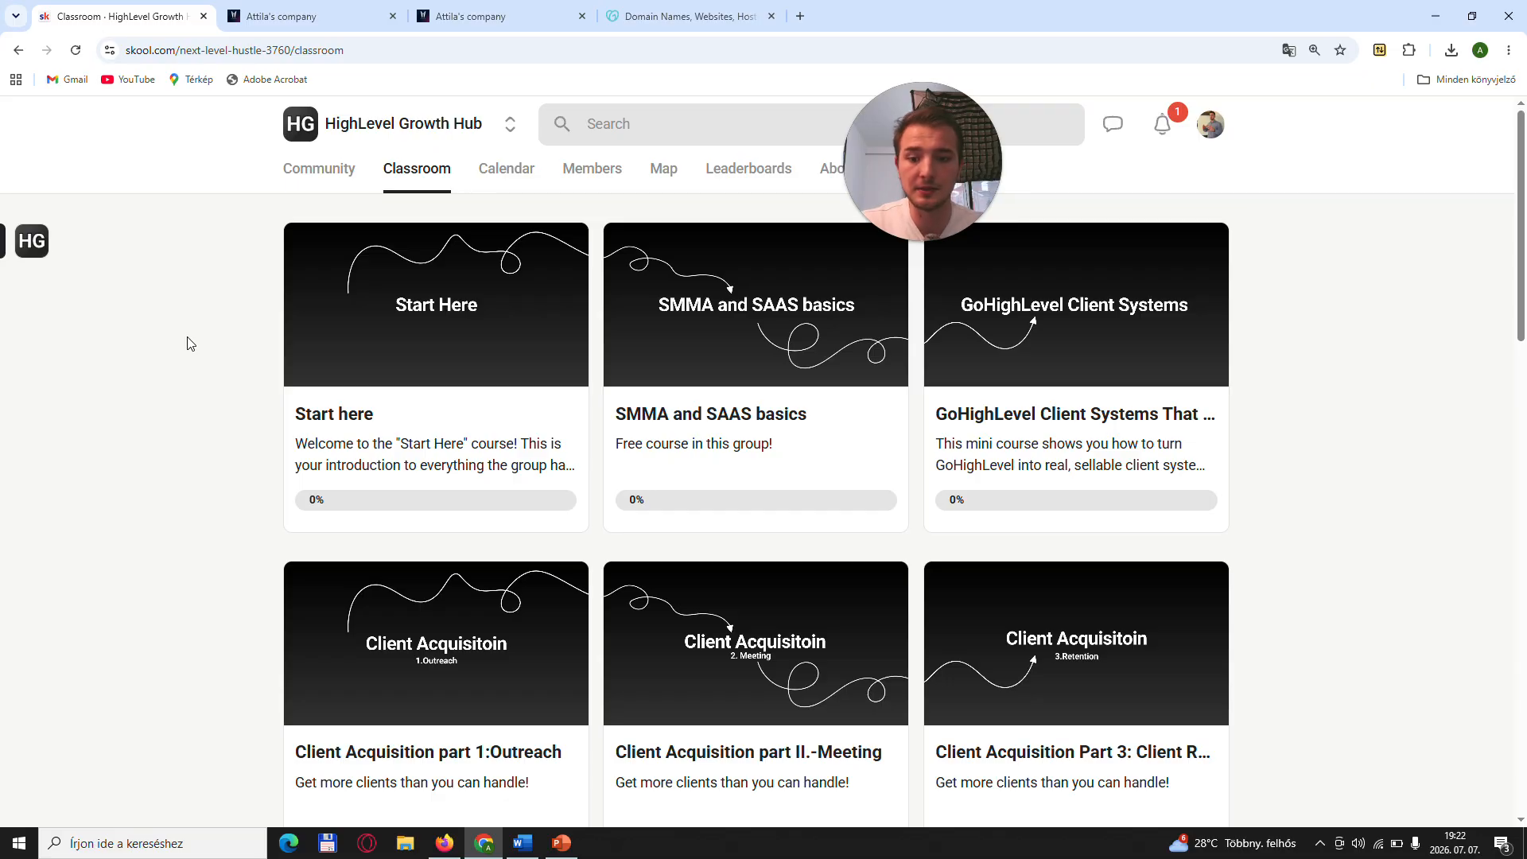
scroll(188, 344, down, 5)
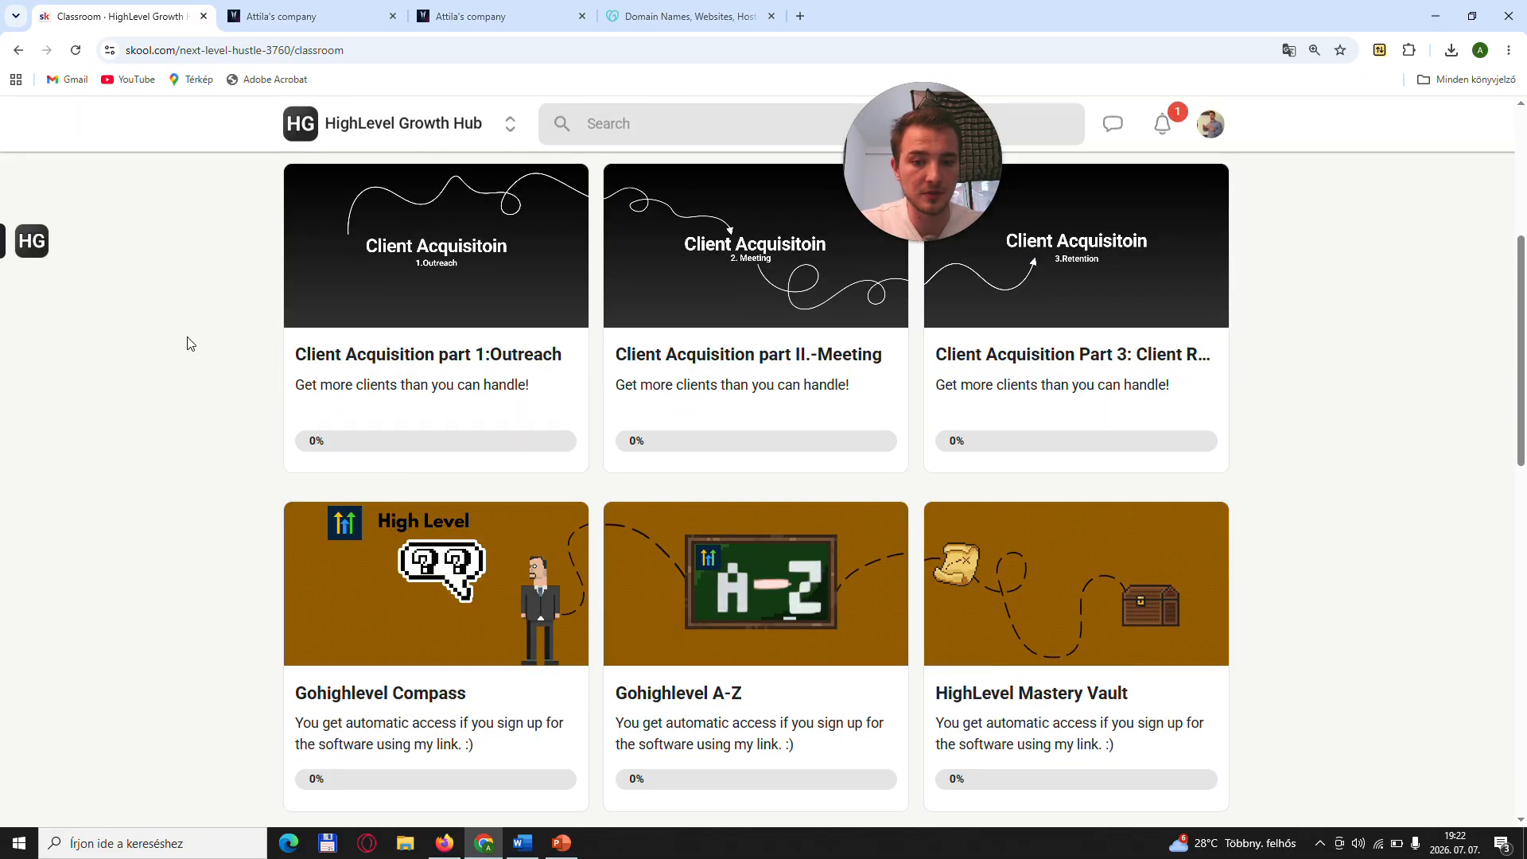
click(726, 613)
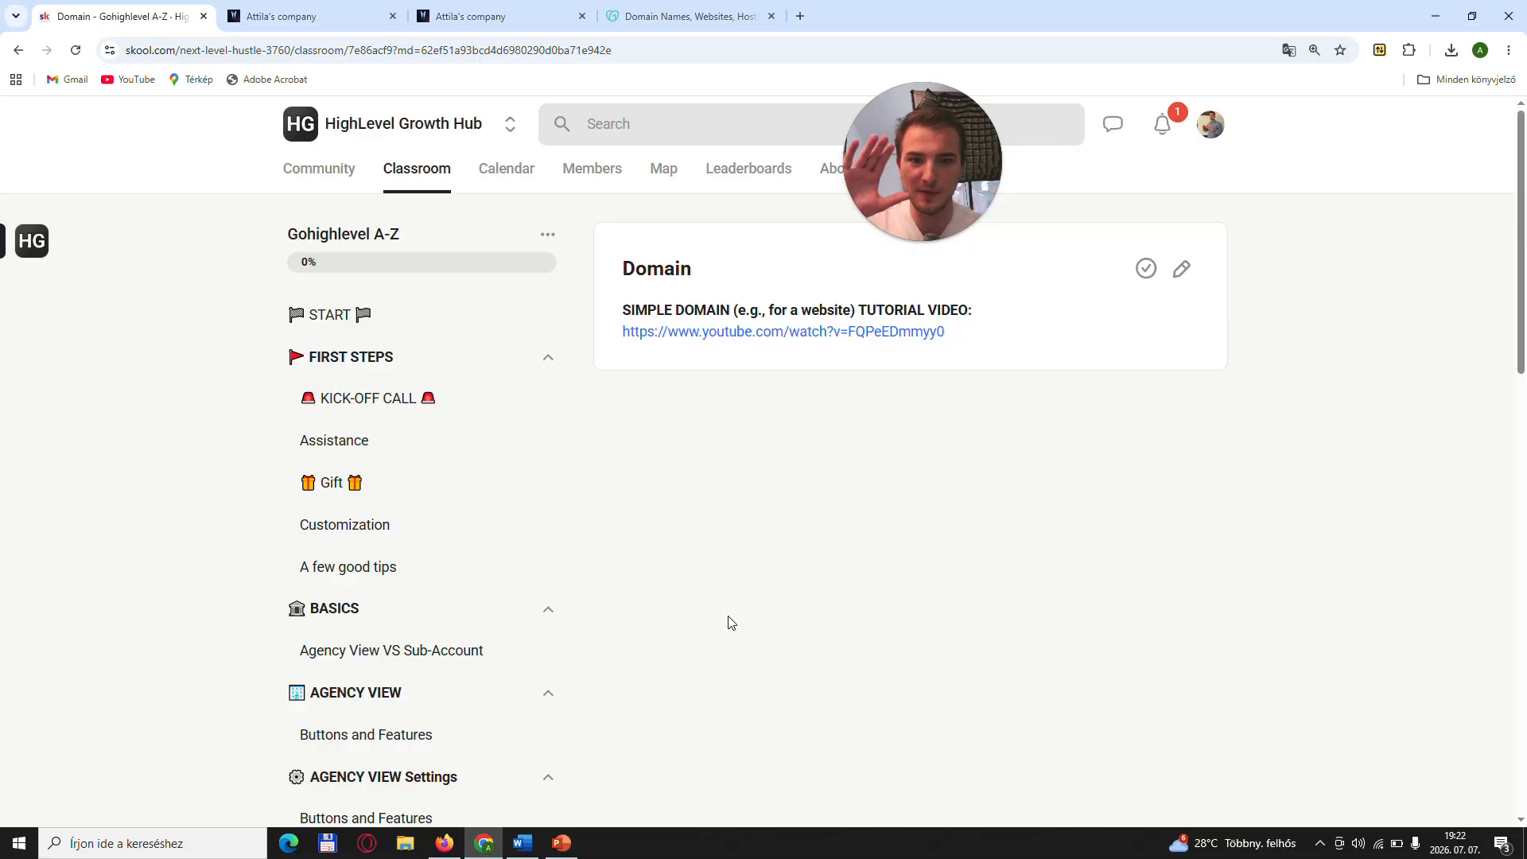
- Look through the Gohighlevel A-Z lesson outline down to the Complex Tasks section and return to the classroom
scroll(254, 457, down, 6)
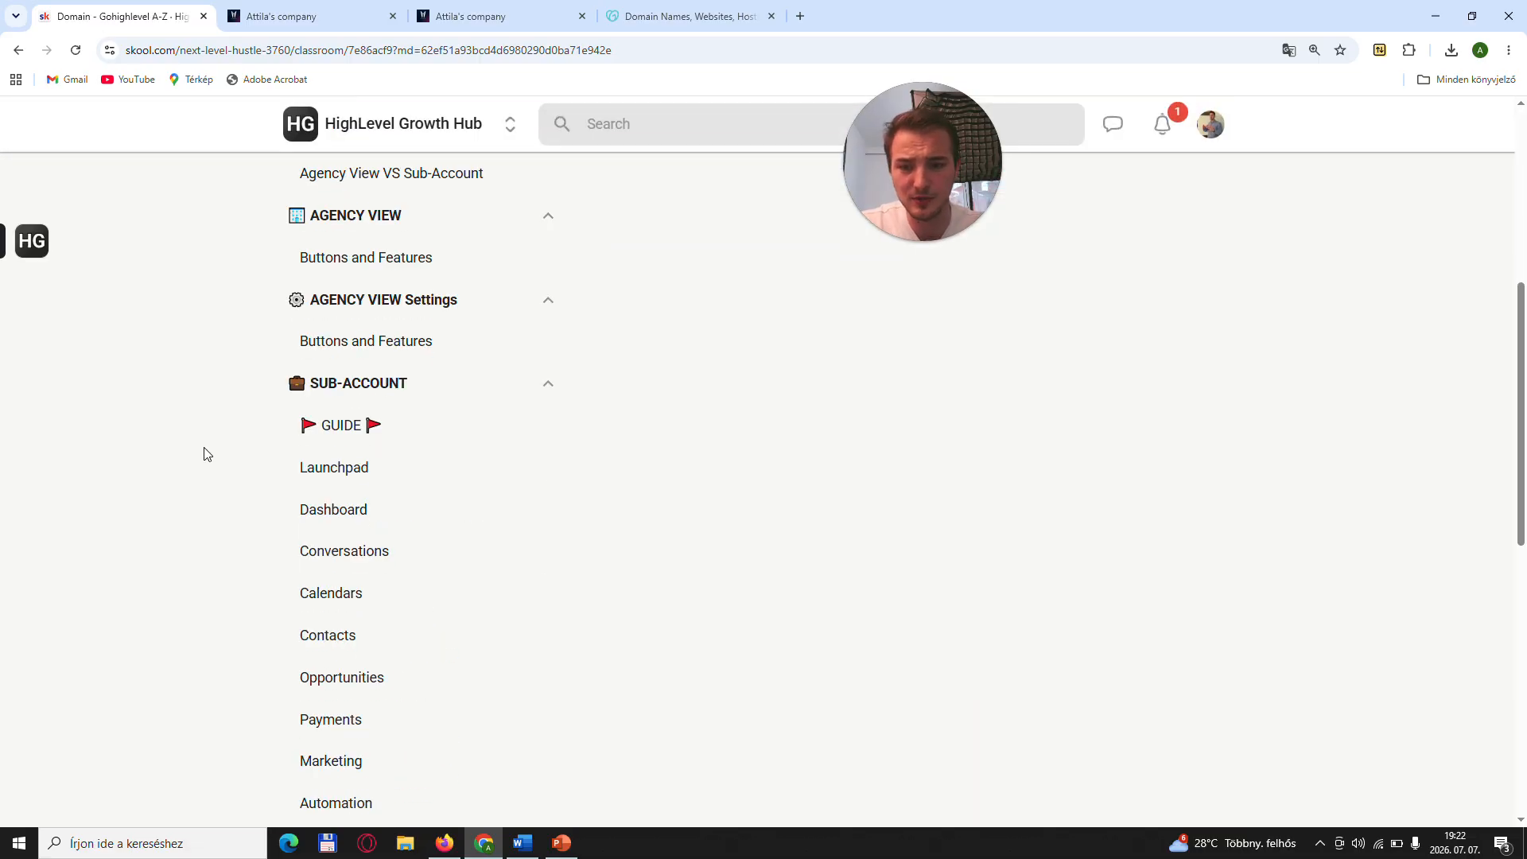
scroll(205, 453, down, 5)
scroll(204, 453, up, 3)
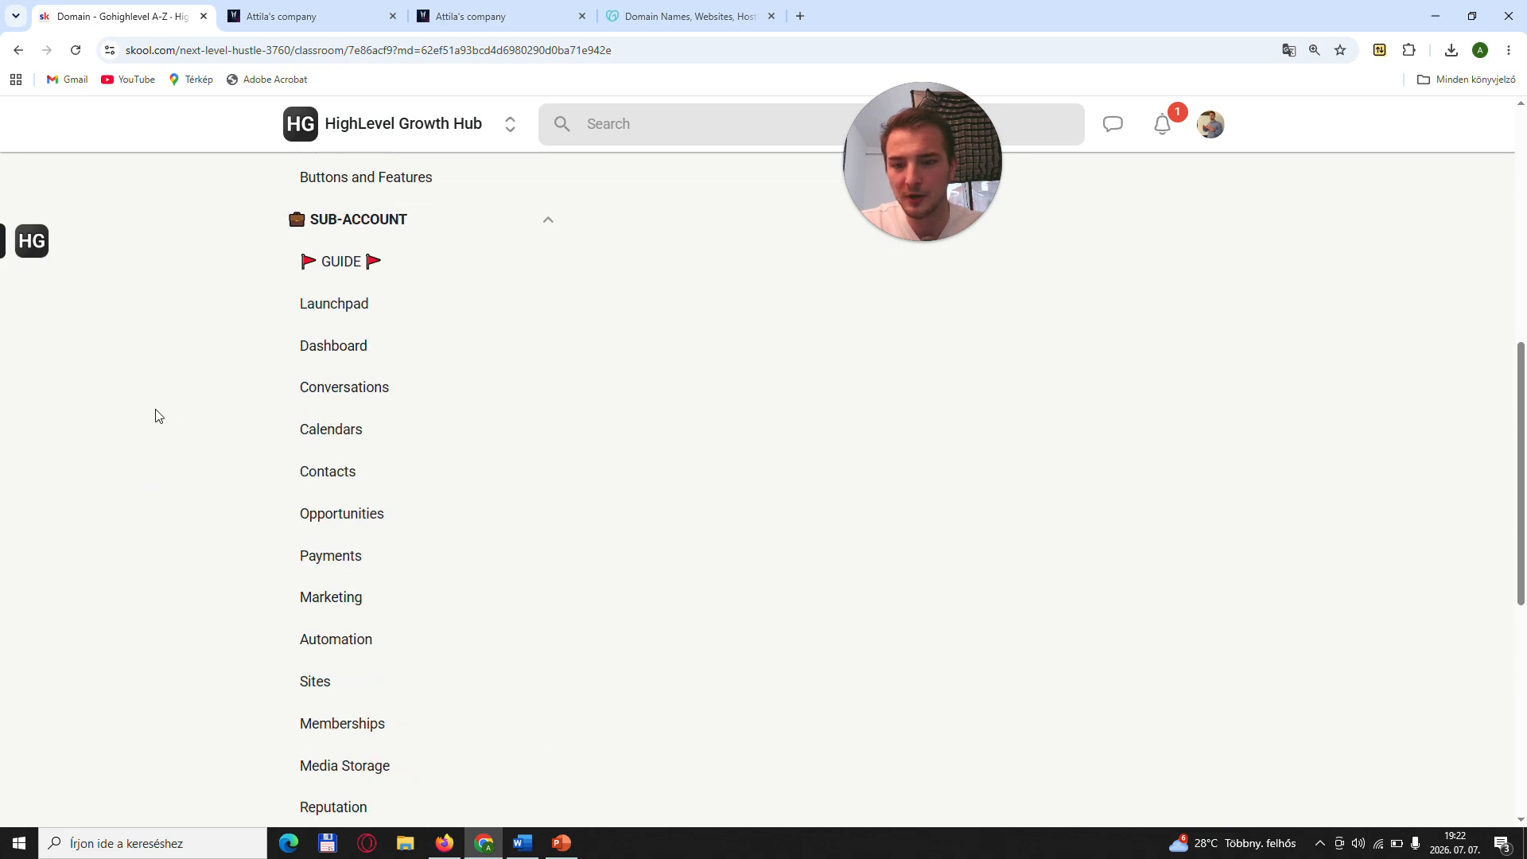
scroll(159, 418, down, 7)
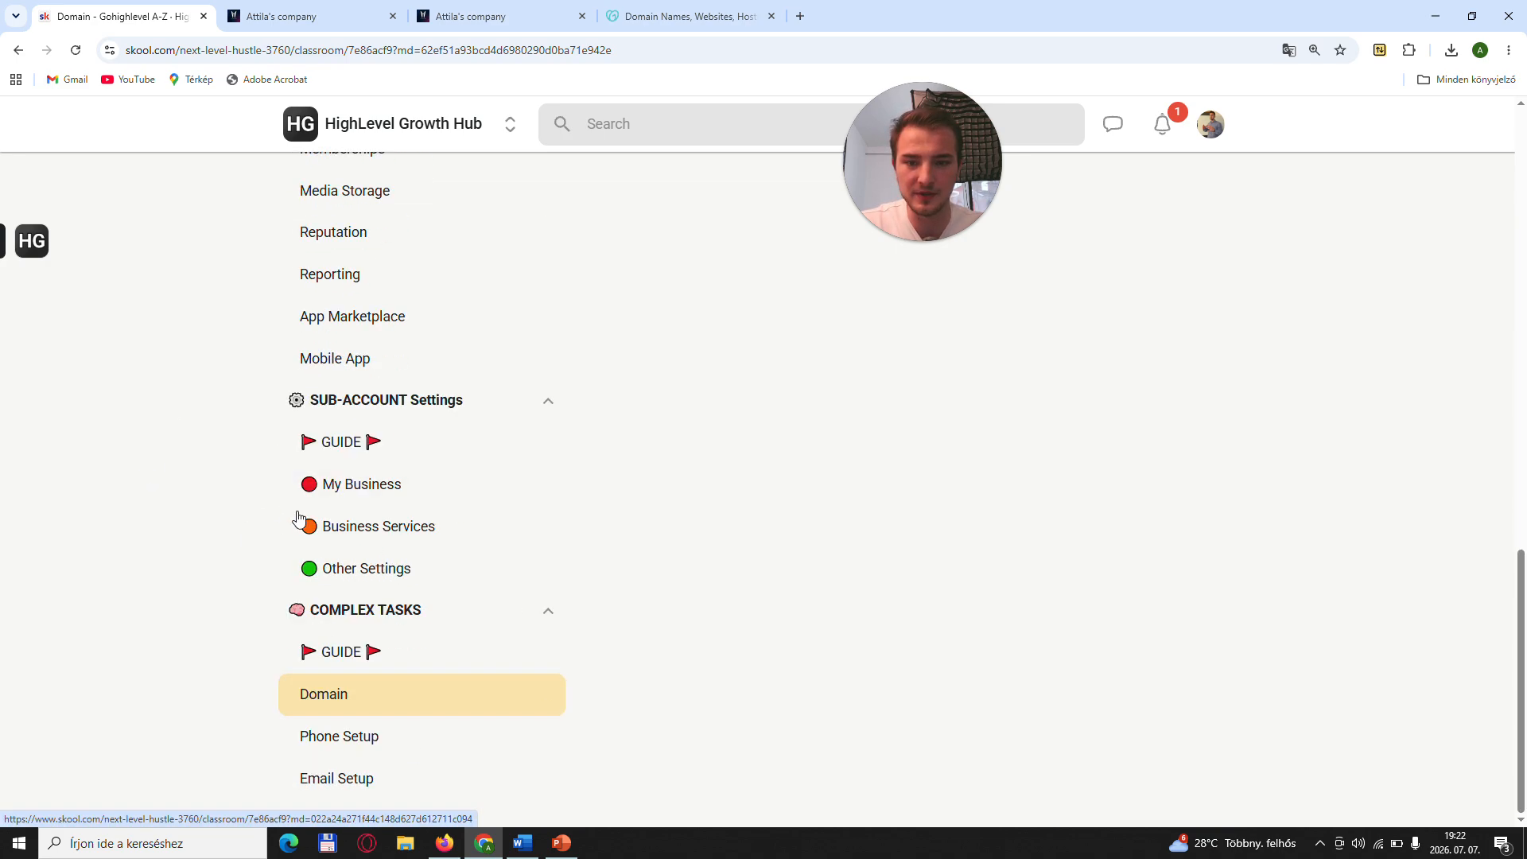
scroll(306, 553, up, 4)
scroll(305, 551, up, 15)
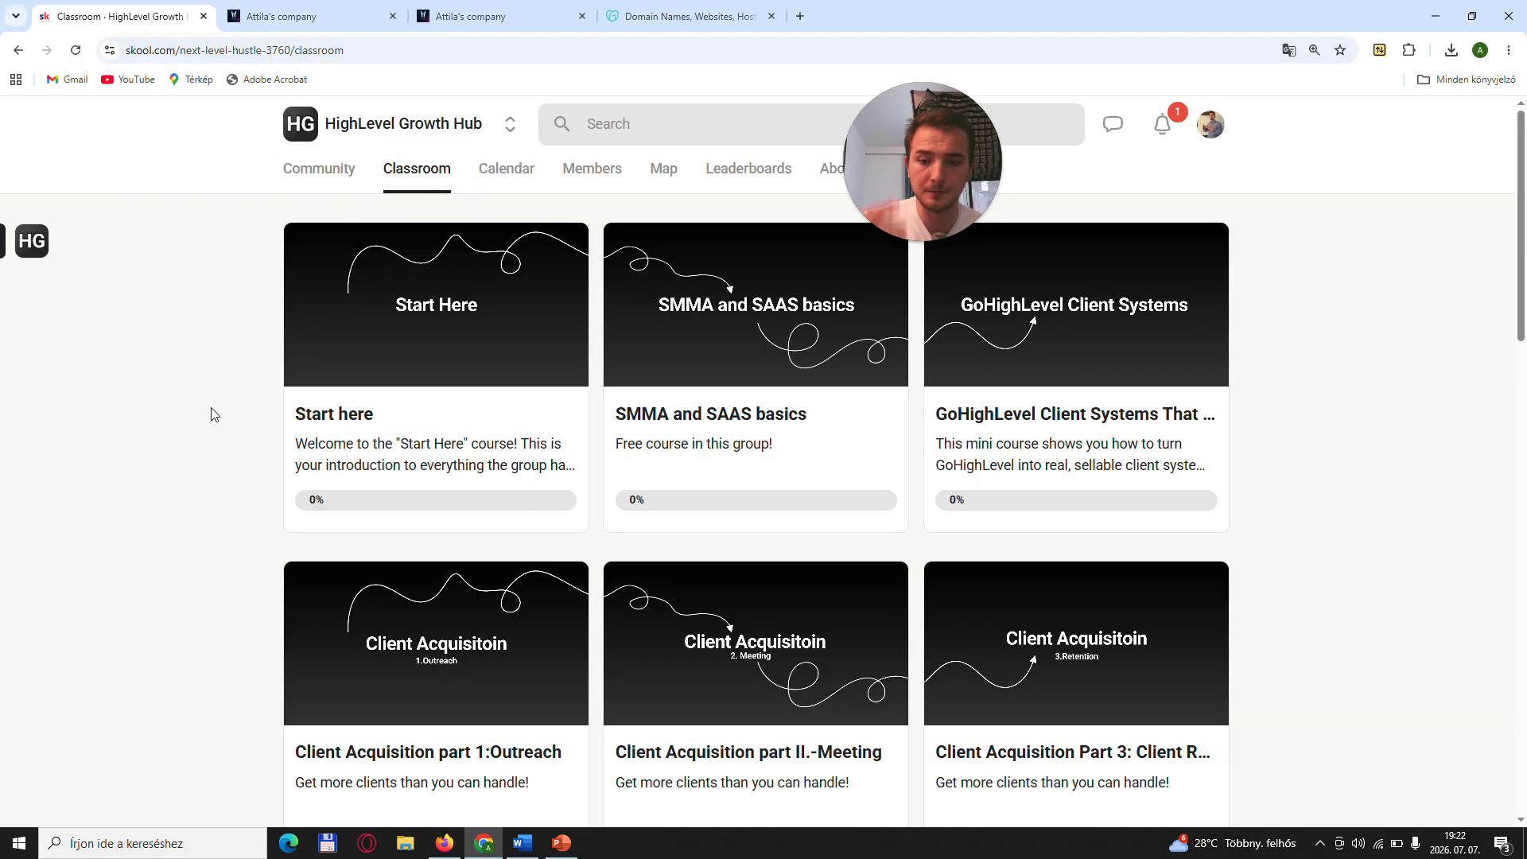
- Open the Gohighlevel Compass course, look over its lessons, and return to the classroom overview
scroll(177, 416, down, 4)
scroll(177, 418, down, 3)
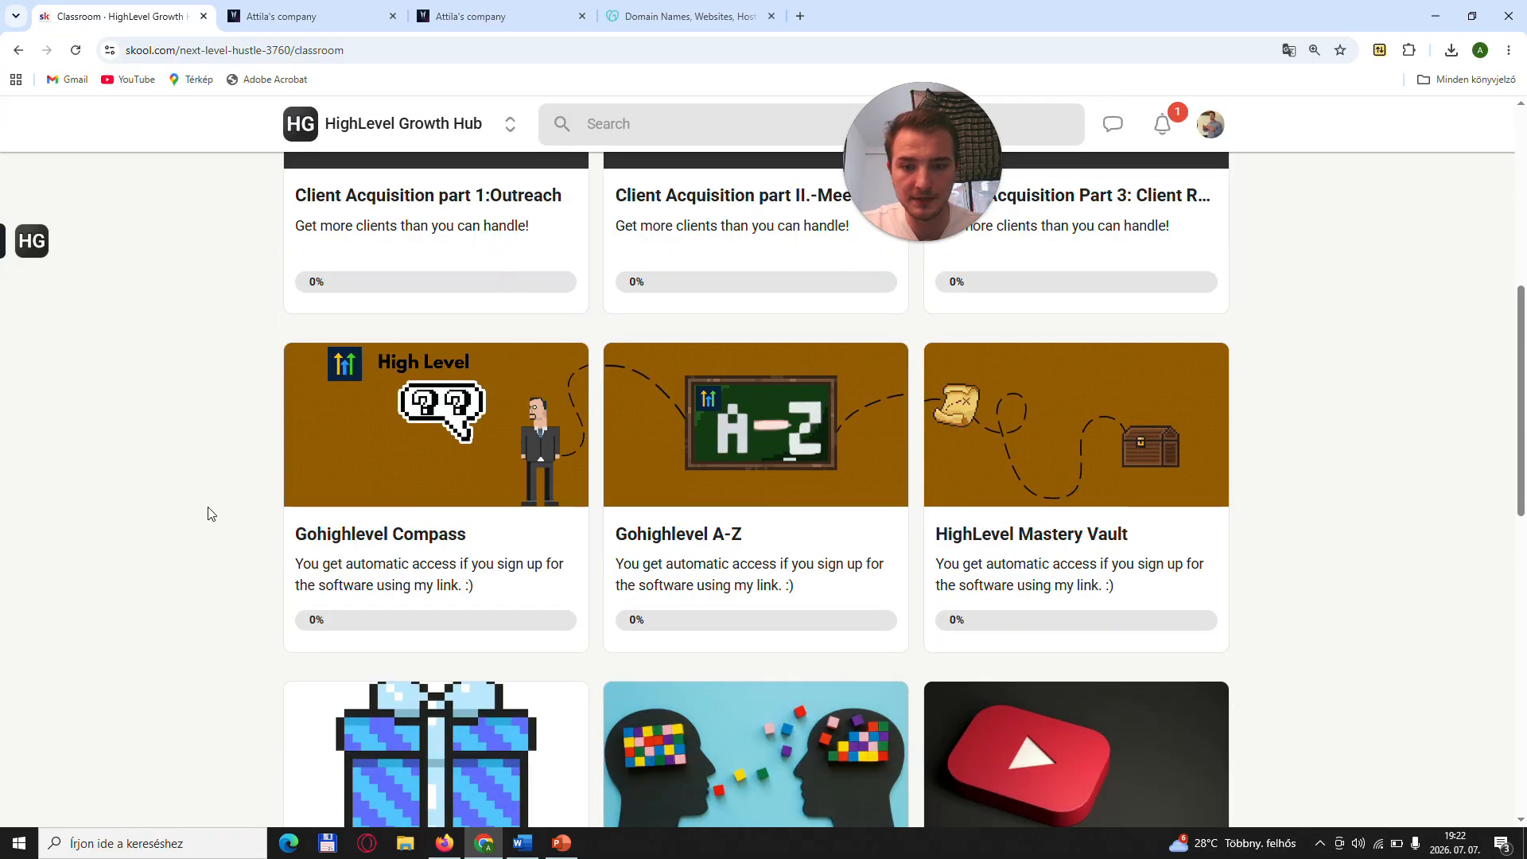
click(322, 436)
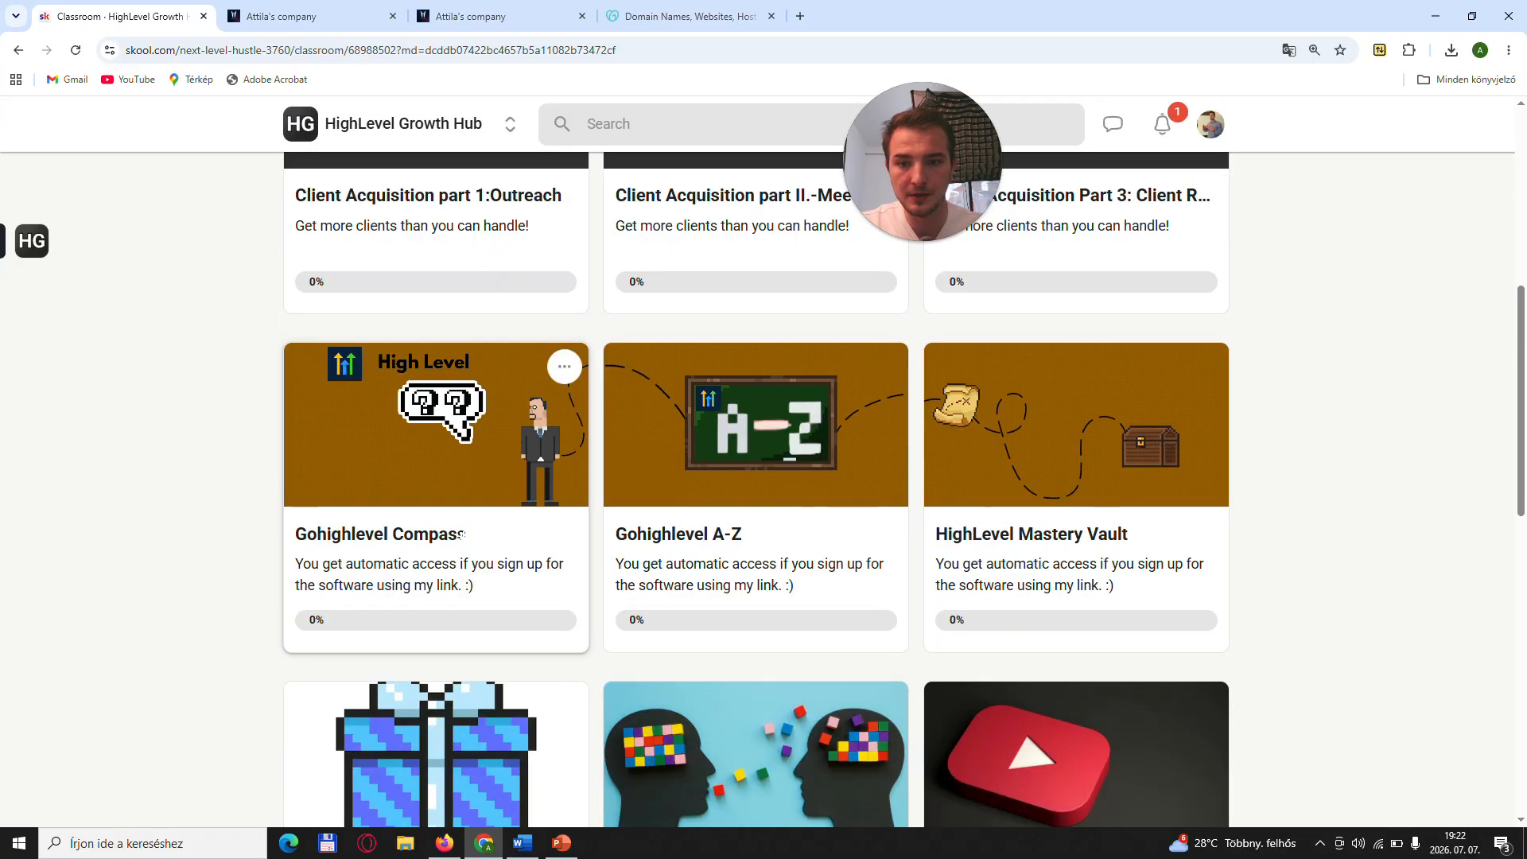
scroll(275, 469, down, 7)
scroll(373, 489, up, 6)
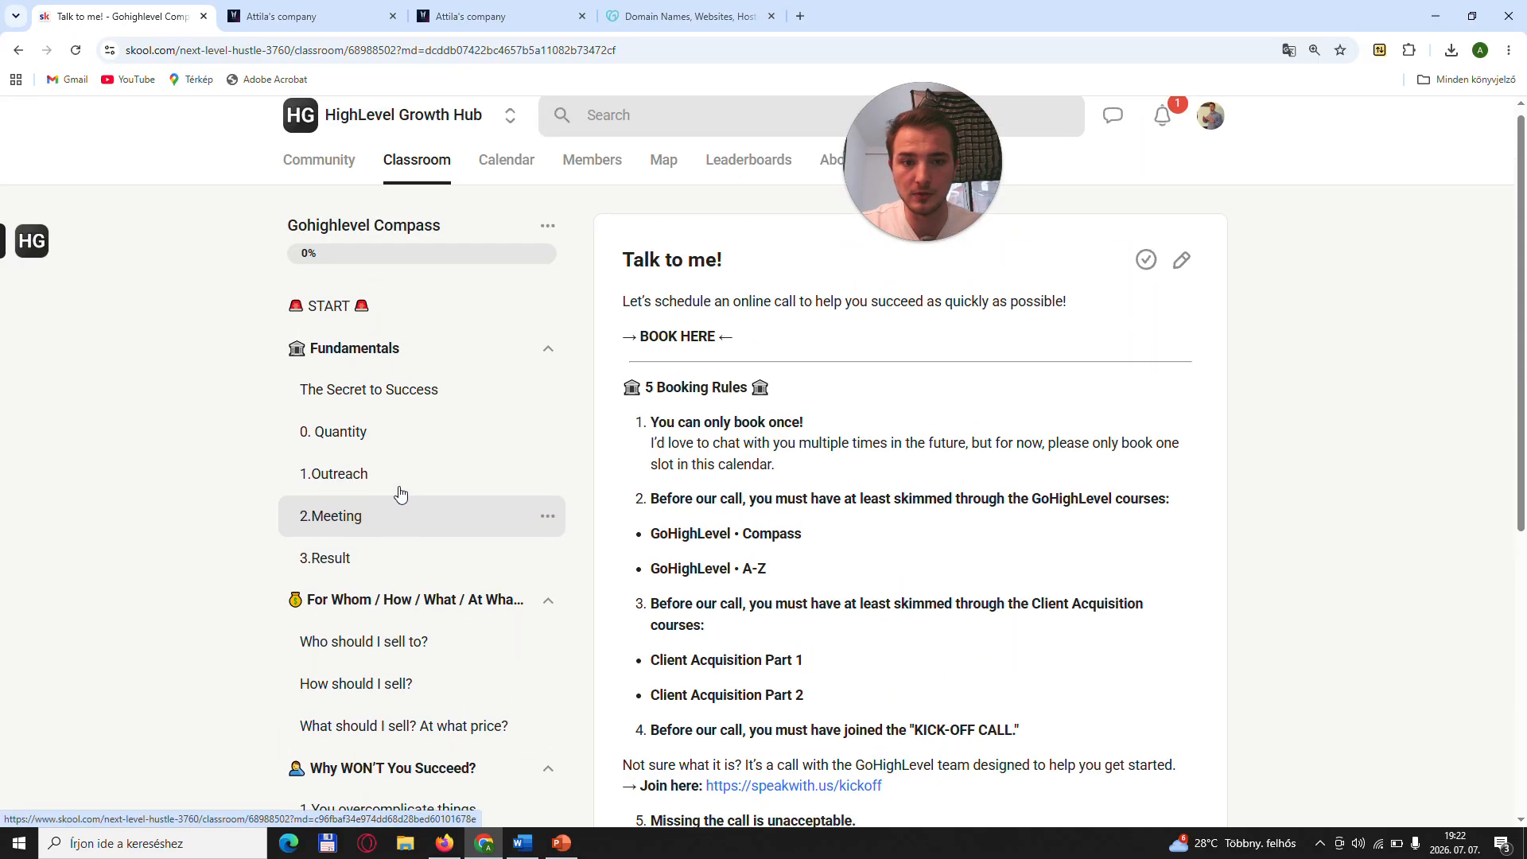
click(417, 181)
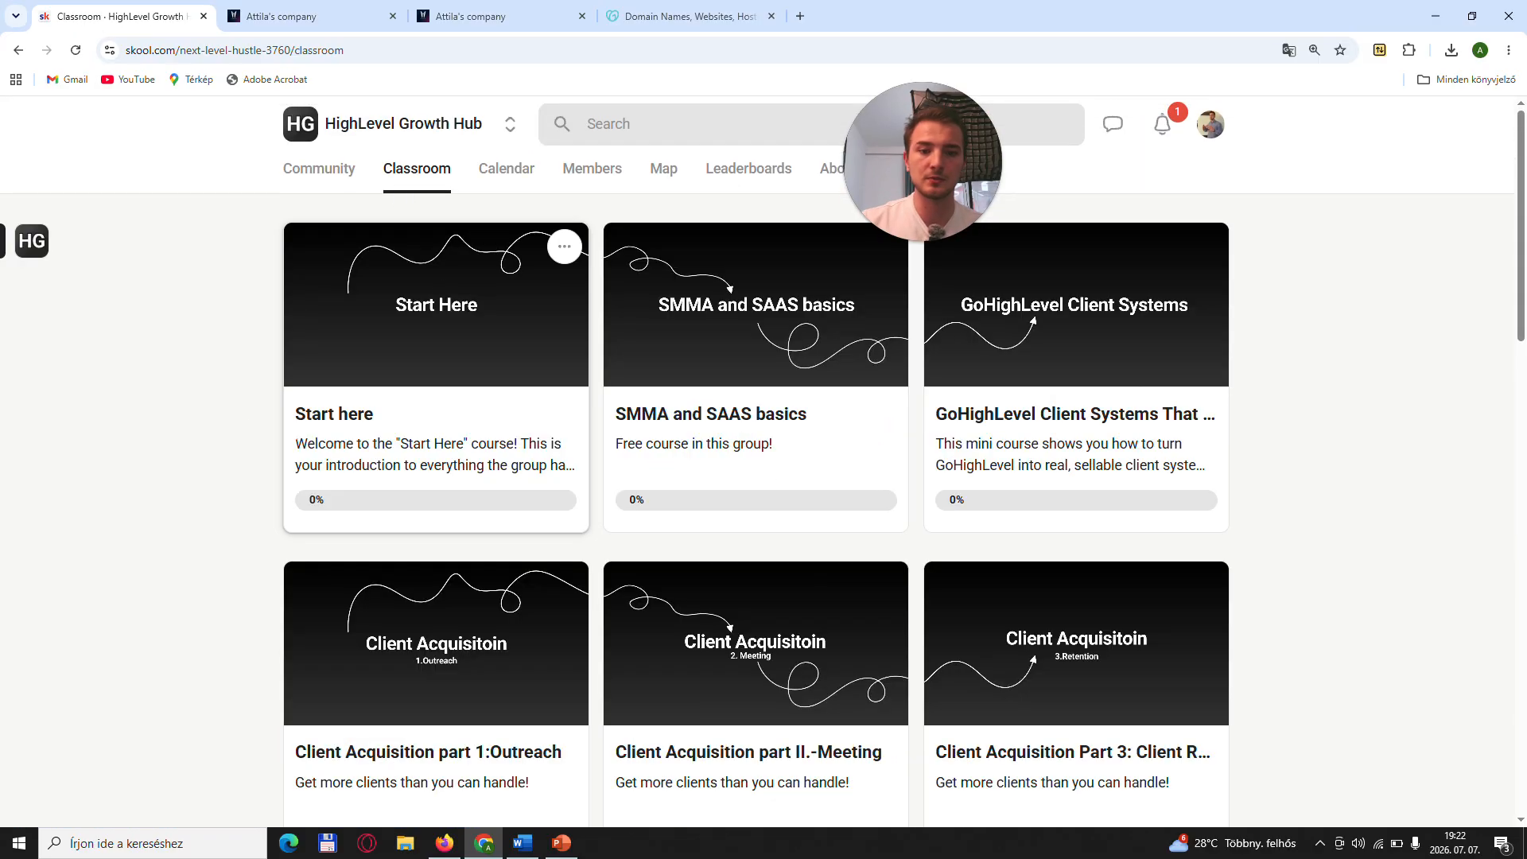